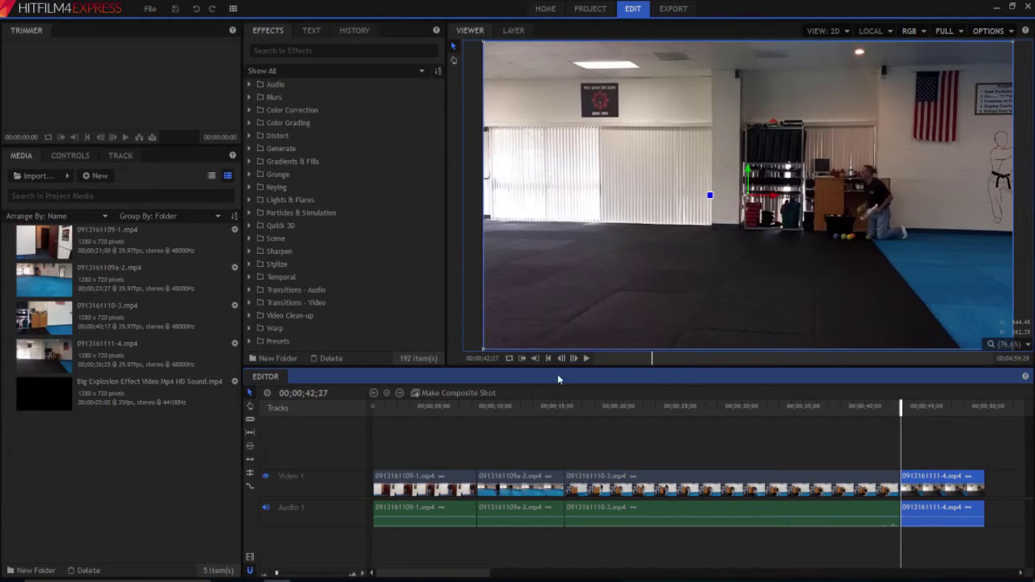
pyautogui.click(586, 358)
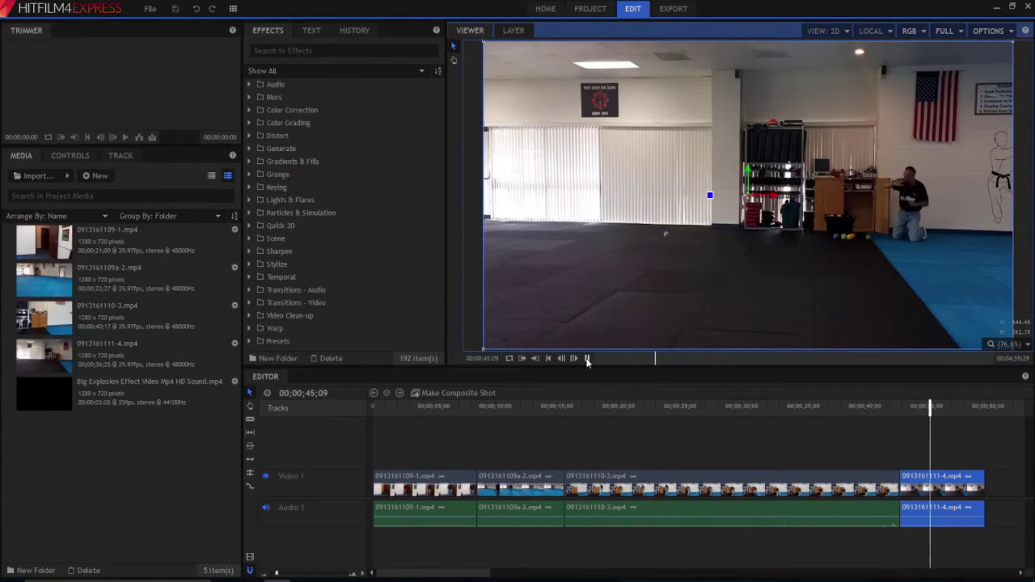
pyautogui.click(587, 359)
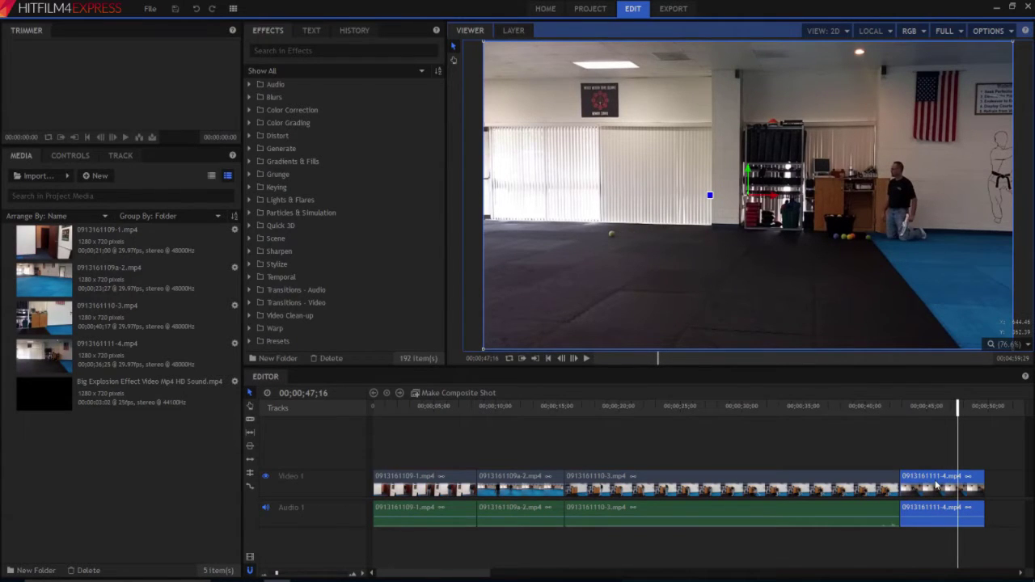
pyautogui.rightClick(937, 483)
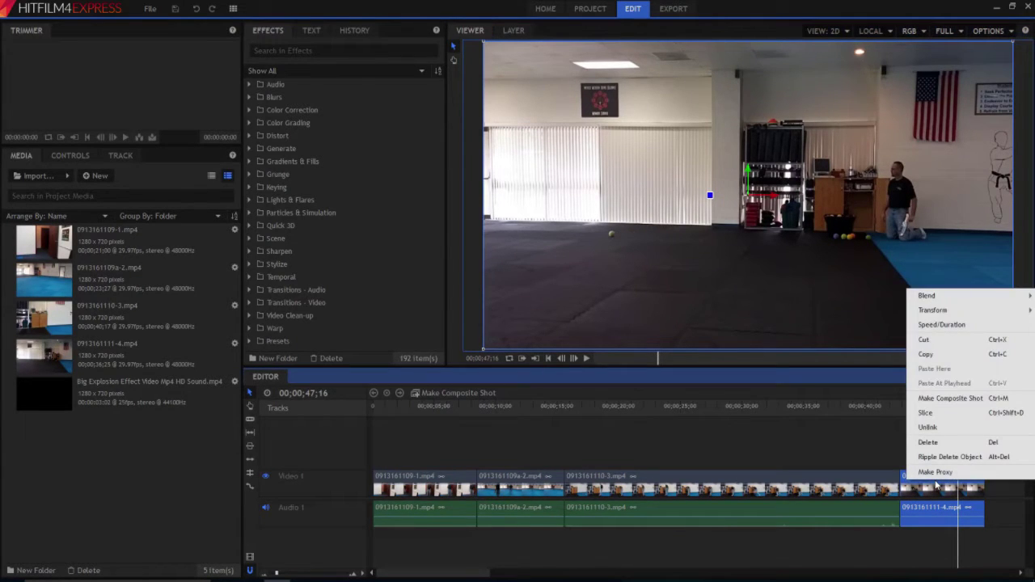
pyautogui.click(937, 399)
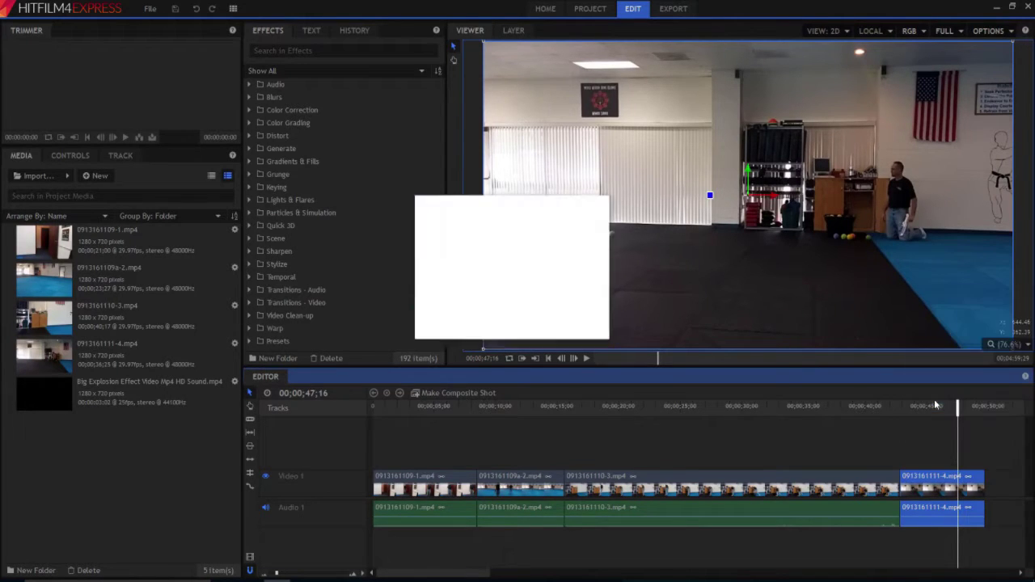
pyautogui.click(580, 323)
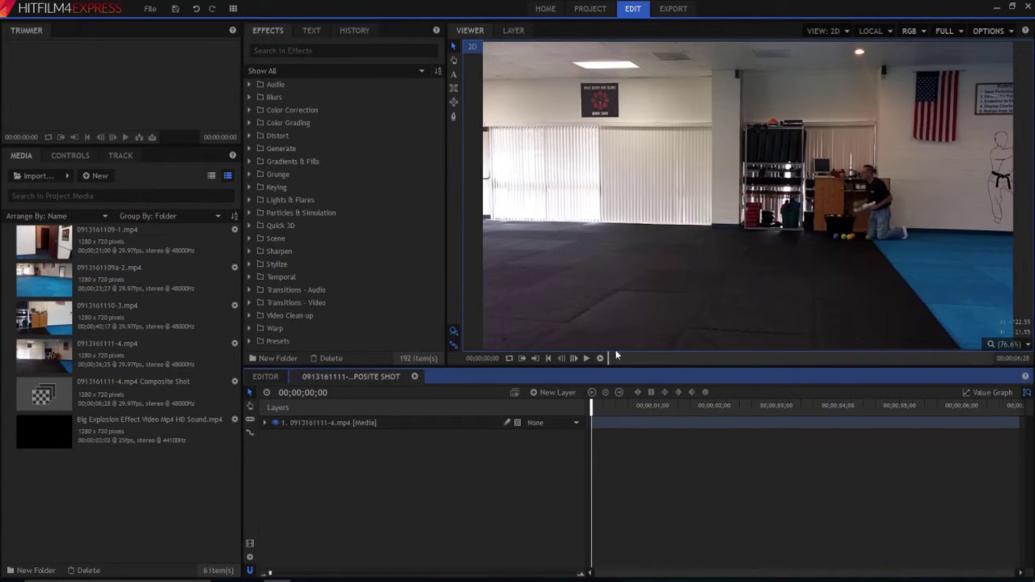
pyautogui.moveTo(591, 408); pyautogui.dragTo(660, 393)
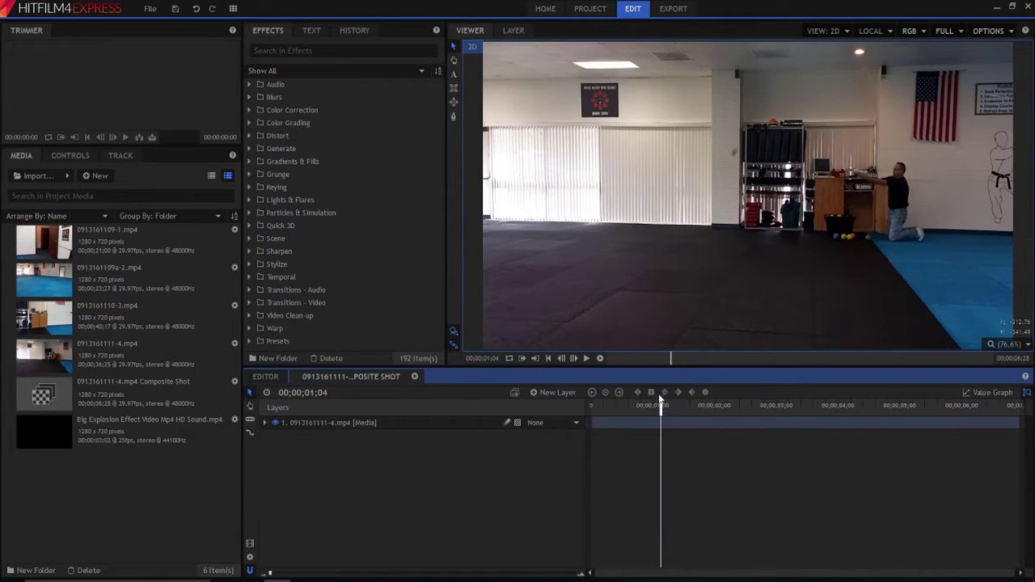
pyautogui.rightClick(662, 426)
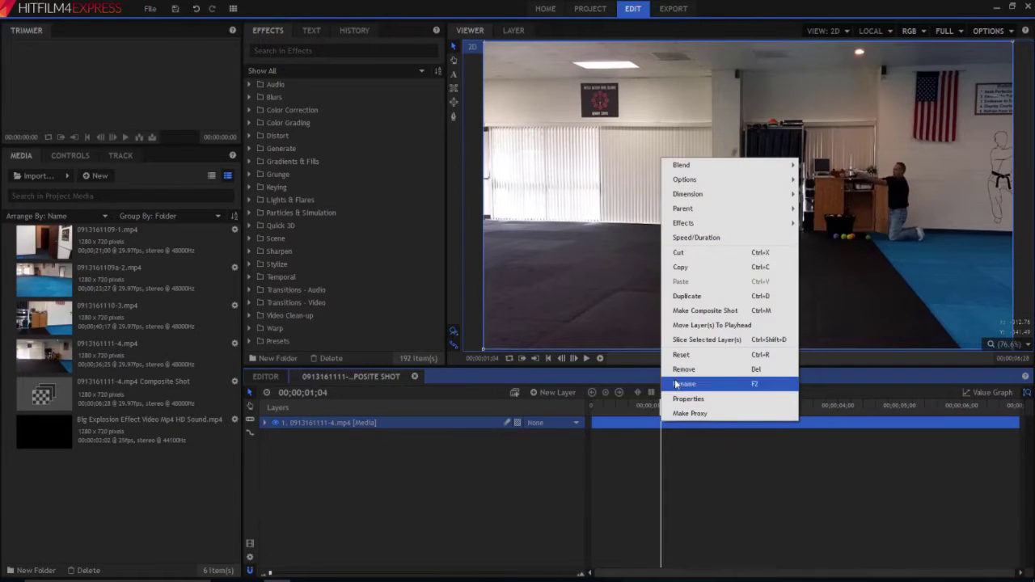
pyautogui.click(679, 340)
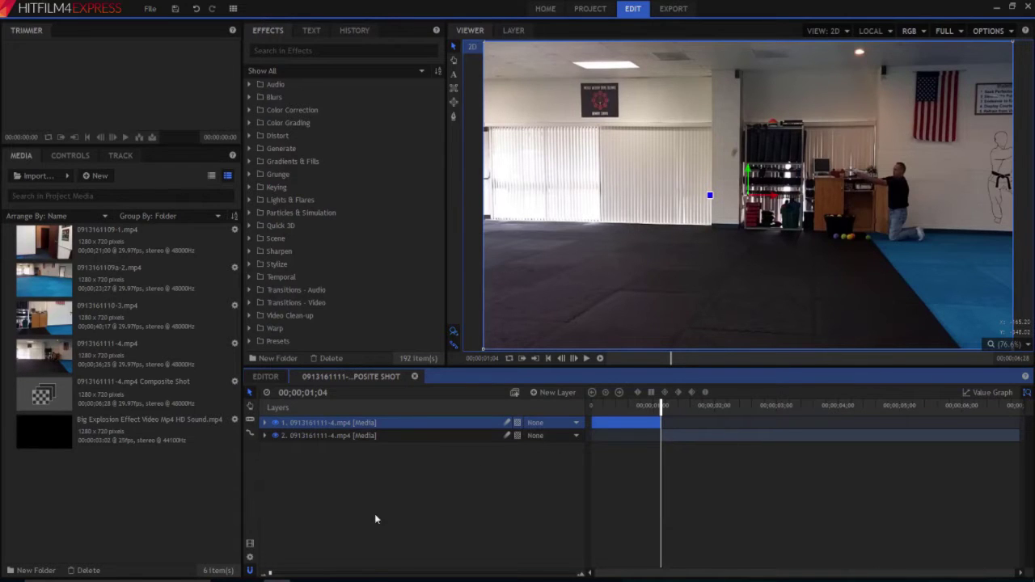
# Step: Import Clean Plate.png from the How to Blow up a Bomb folder and place it between the two sliced video layers
pyautogui.click(251, 579)
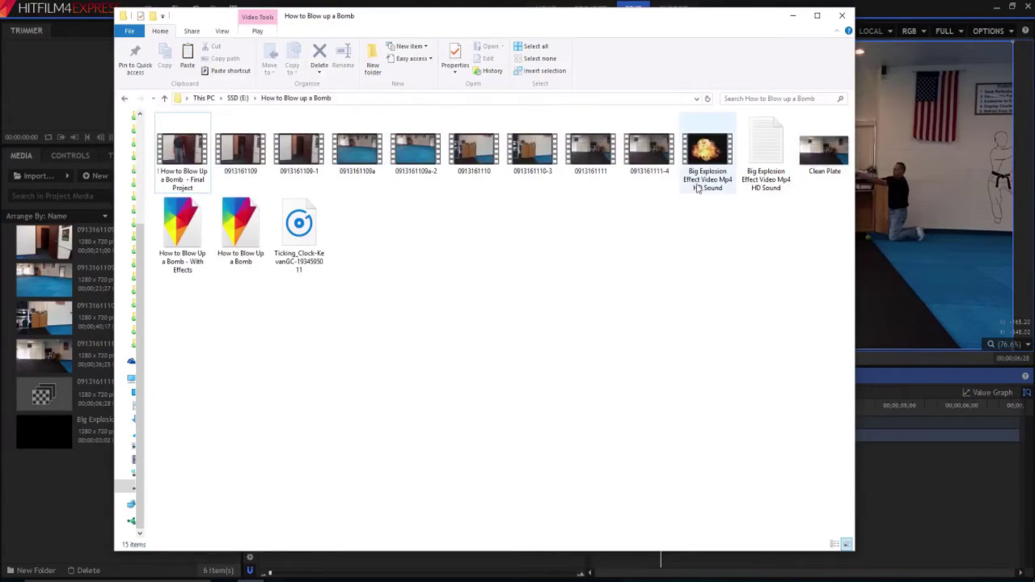
pyautogui.moveTo(824, 150); pyautogui.dragTo(52, 502)
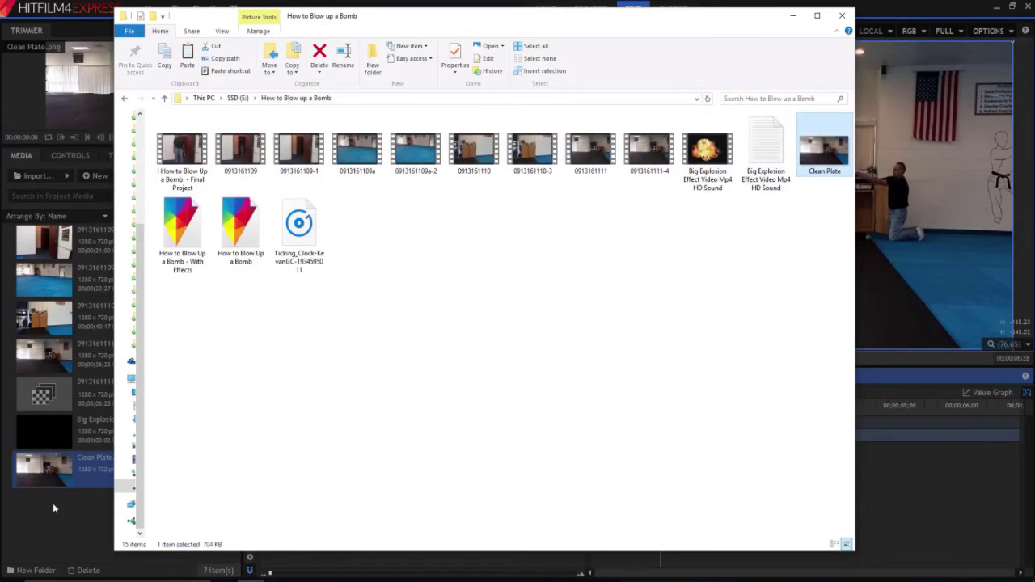
pyautogui.click(53, 502)
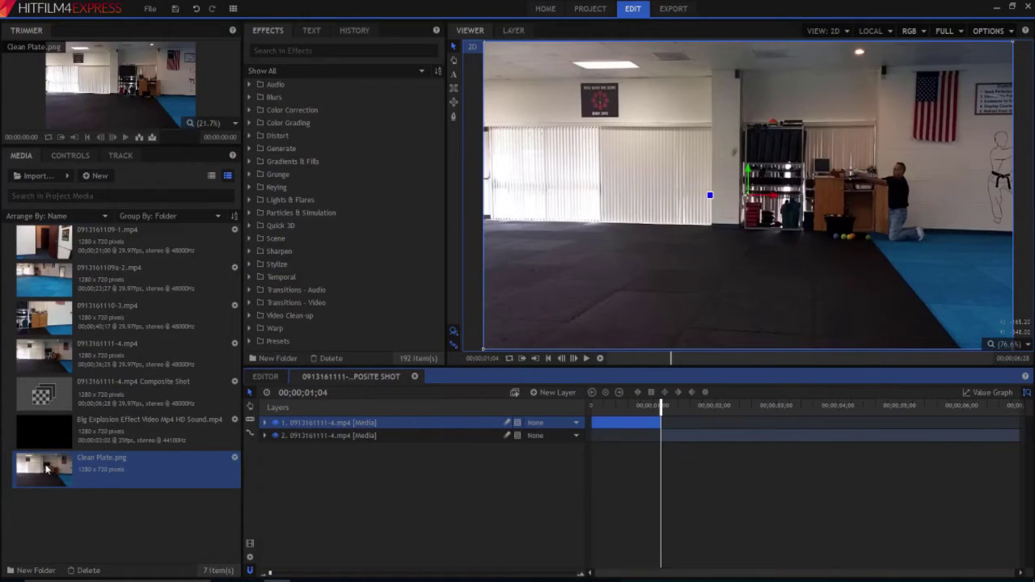
pyautogui.moveTo(47, 469); pyautogui.dragTo(348, 435)
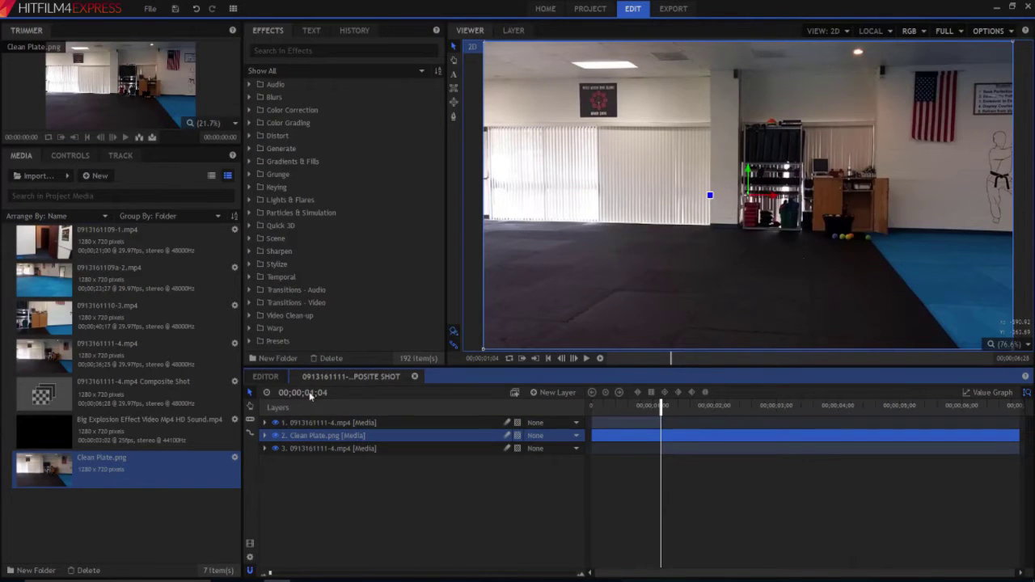
# Step: Set the Clean Plate layer's horizontal position to 3 in its transform properties
pyautogui.click(265, 436)
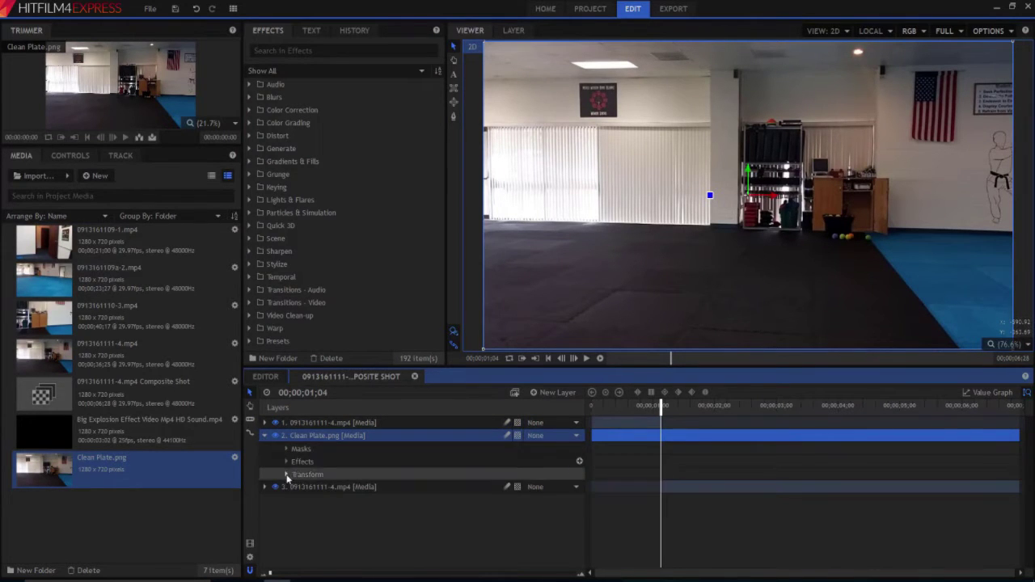
pyautogui.click(285, 474)
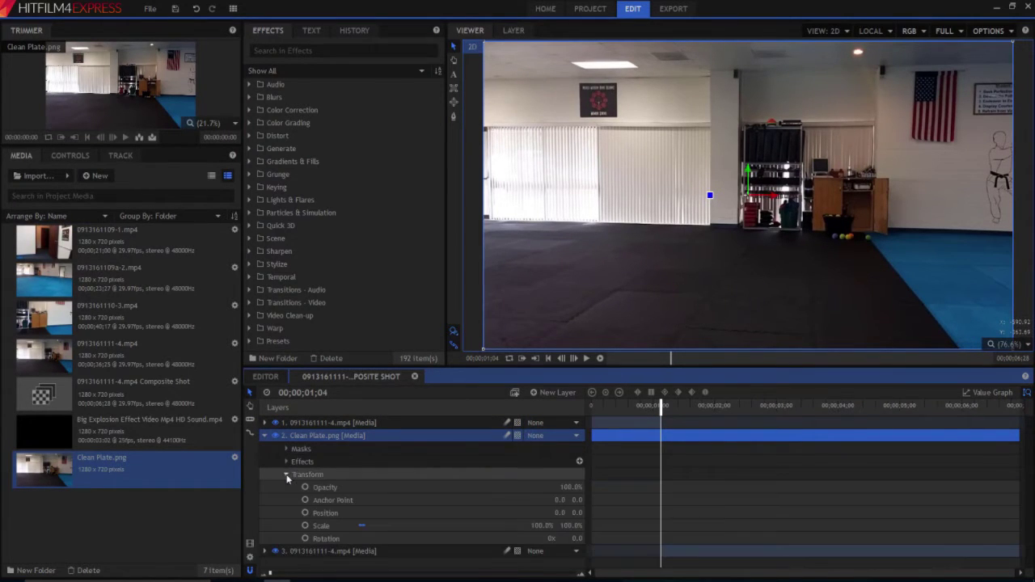
pyautogui.click(558, 512)
pyautogui.write('3')
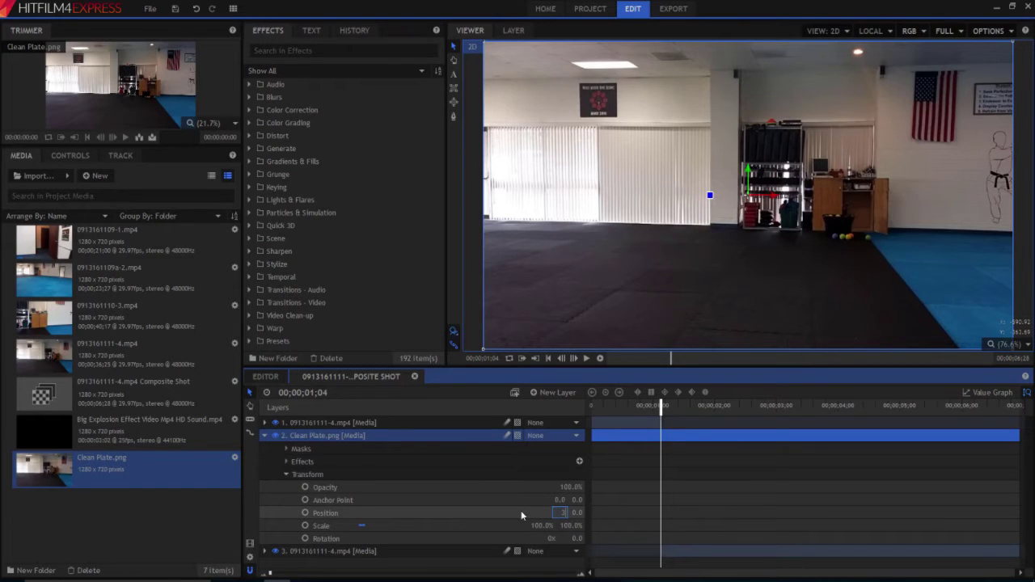
pyautogui.press('Return')
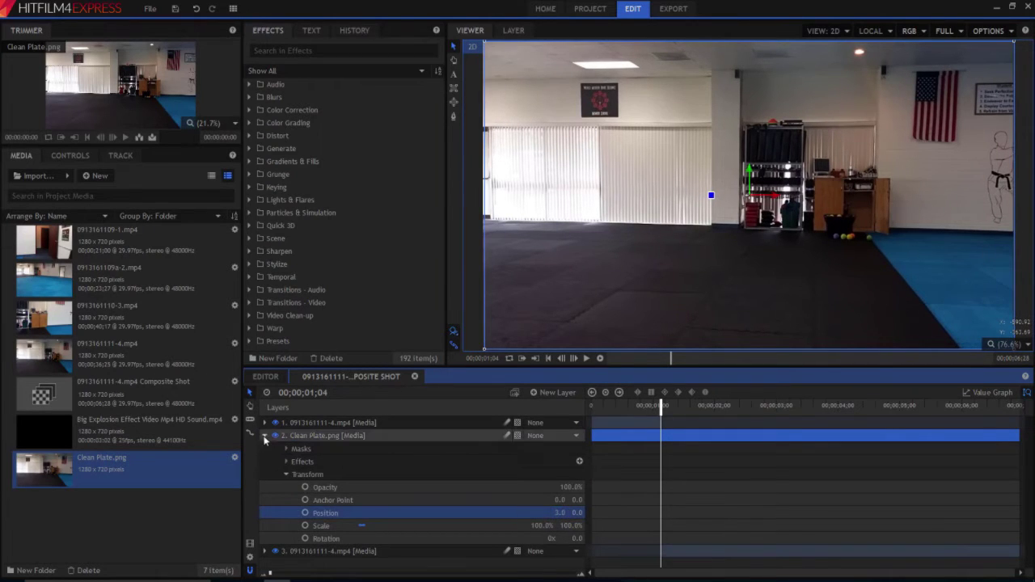
# Step: Toggle the Clean Plate layer's visibility repeatedly to compare its alignment with the footage beneath
pyautogui.click(275, 436)
pyautogui.click(275, 436)
pyautogui.click(275, 436)
pyautogui.click(275, 436)
pyautogui.click(275, 436)
pyautogui.click(275, 436)
pyautogui.click(264, 435)
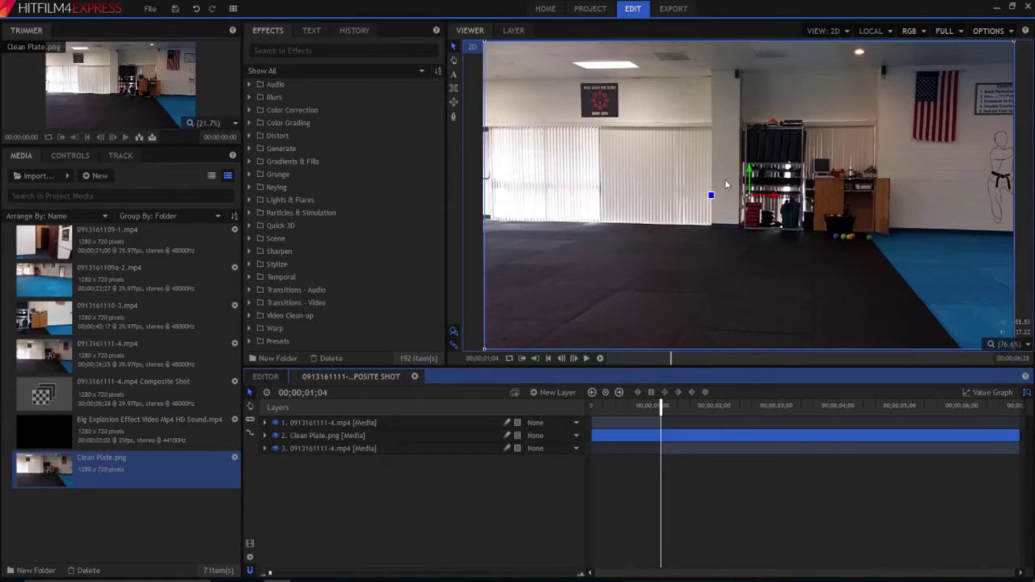
# Step: Mask the Clean Plate layer with a rectangle from beyond the frame's left edge to the middle of the equipment shelf, covering the full height
pyautogui.scroll(-1, 738, 191)
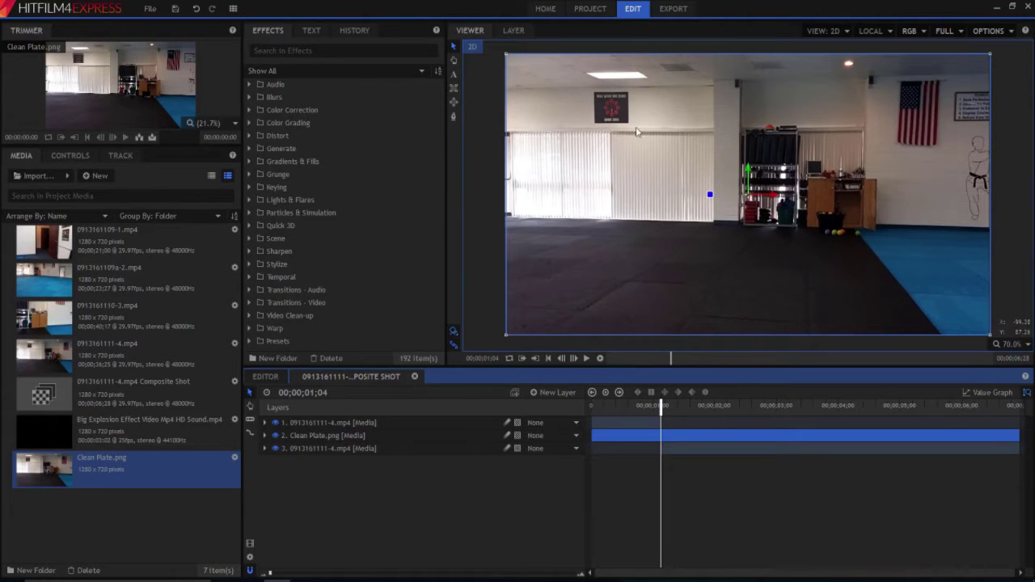
pyautogui.click(454, 88)
pyautogui.moveTo(496, 45); pyautogui.dragTo(780, 349)
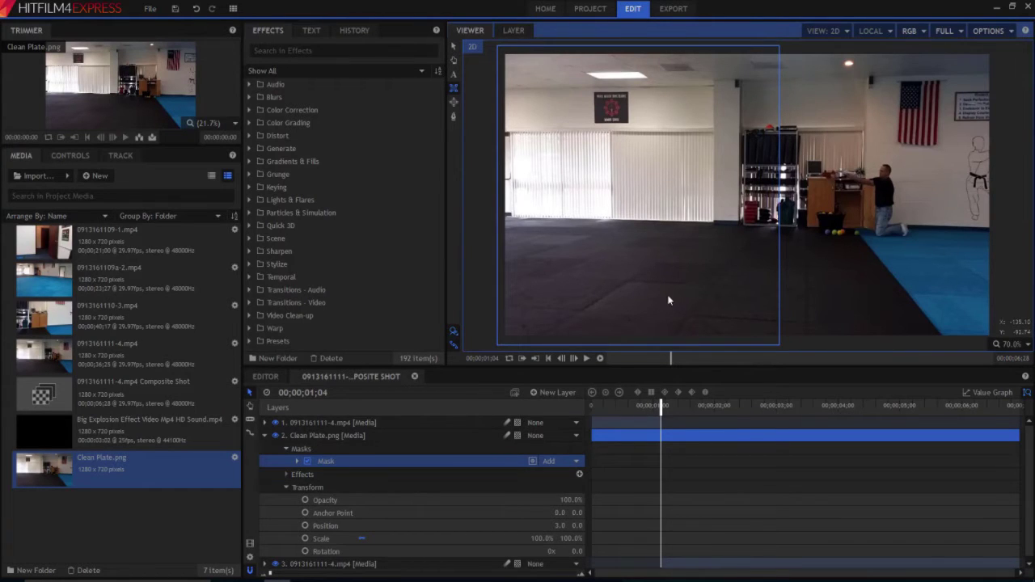
# Step: Set the Clean Plate mask's feather strength to 30 px
pyautogui.click(296, 460)
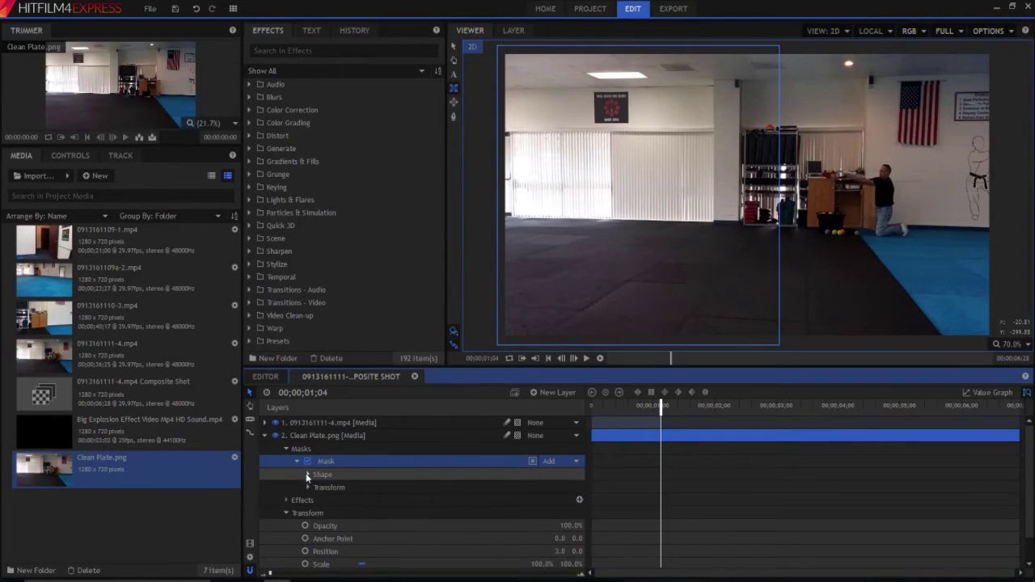
pyautogui.click(306, 475)
pyautogui.click(574, 513)
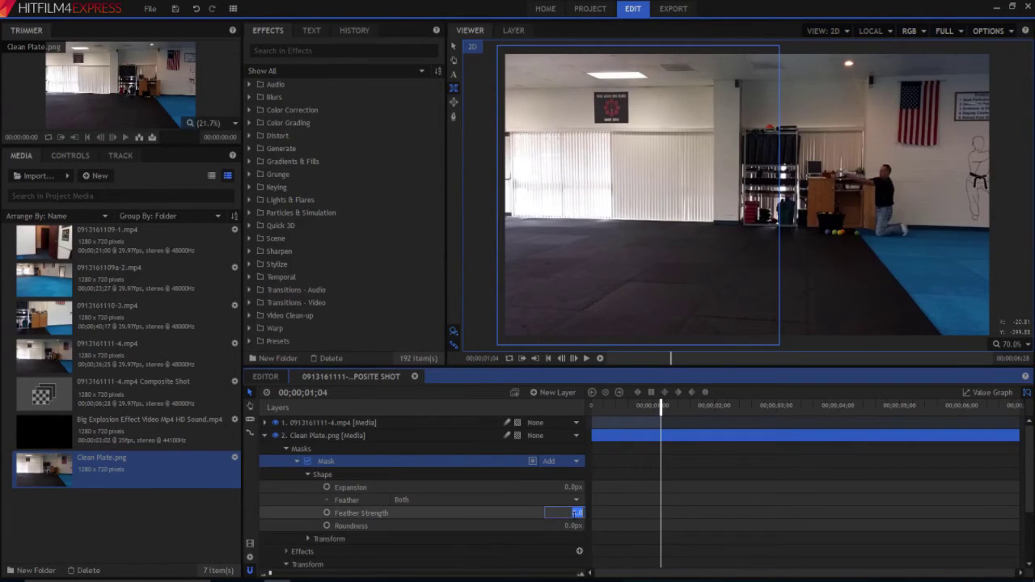
pyautogui.write('30')
pyautogui.press('Return')
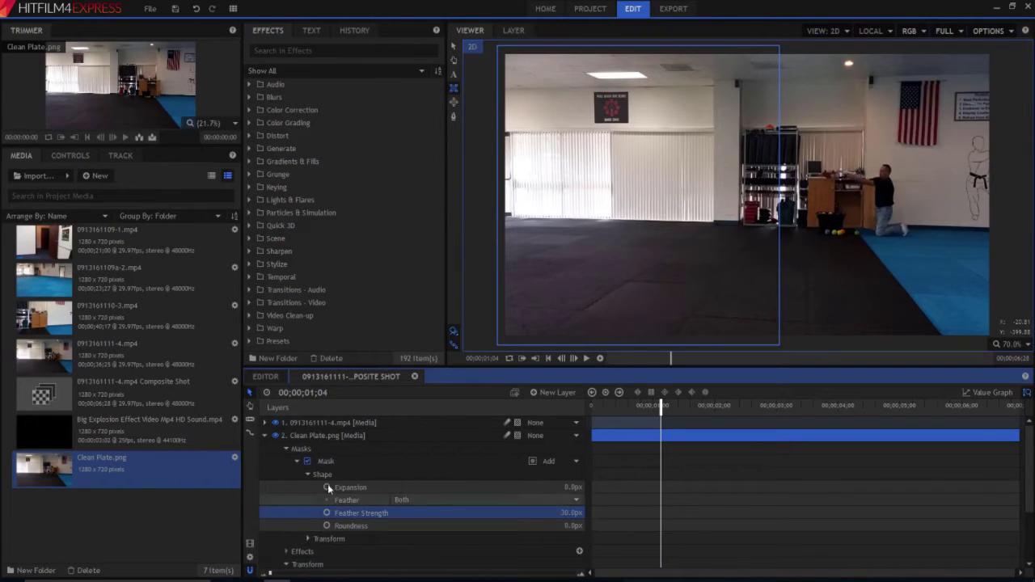
pyautogui.click(264, 437)
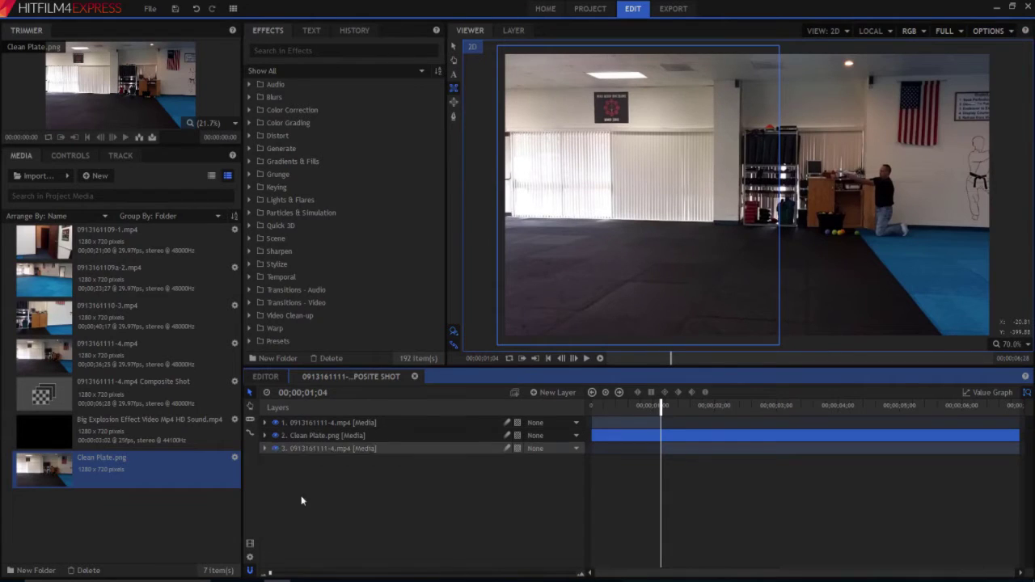
# Step: Check the masked Clean Plate by hiding and showing it, and trim its start to the slice point at 00;00;01;04
pyautogui.click(308, 536)
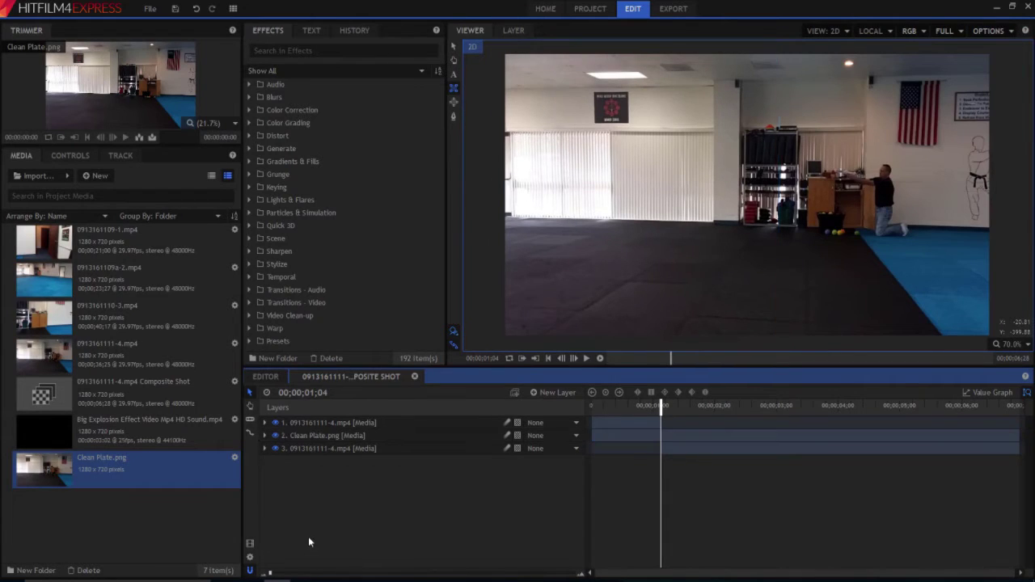
pyautogui.click(275, 436)
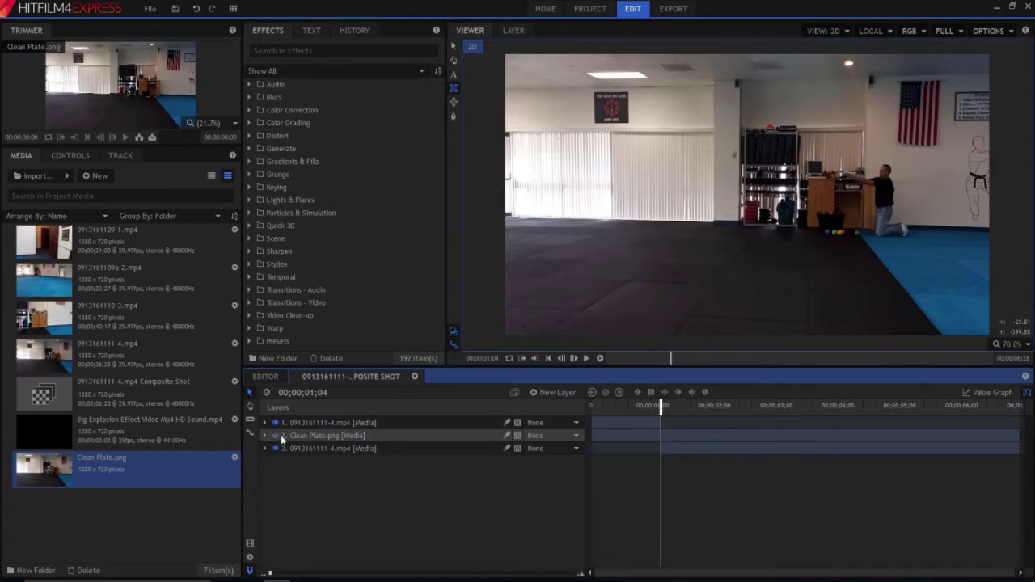
pyautogui.click(275, 435)
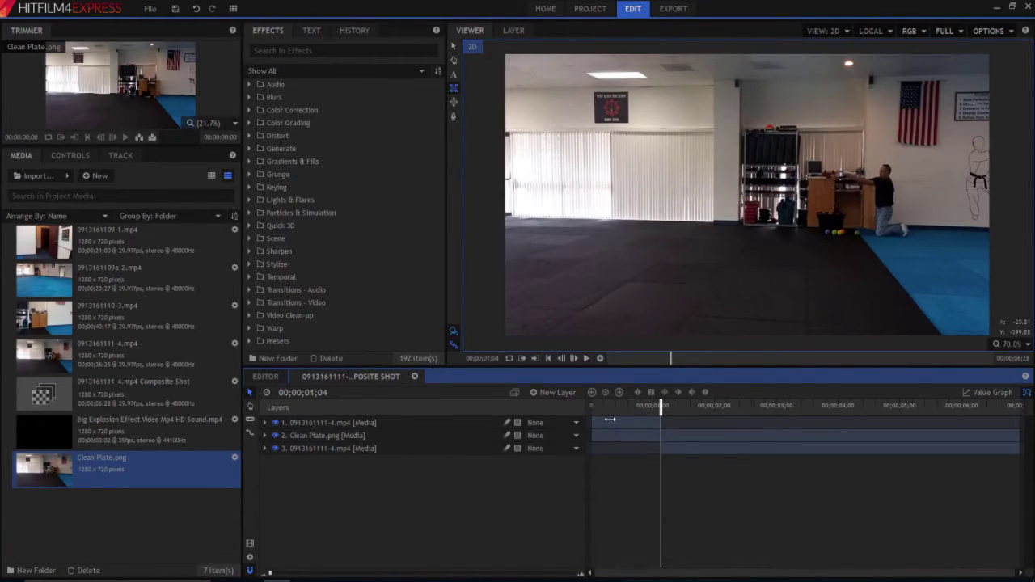
pyautogui.moveTo(590, 437); pyautogui.dragTo(658, 436)
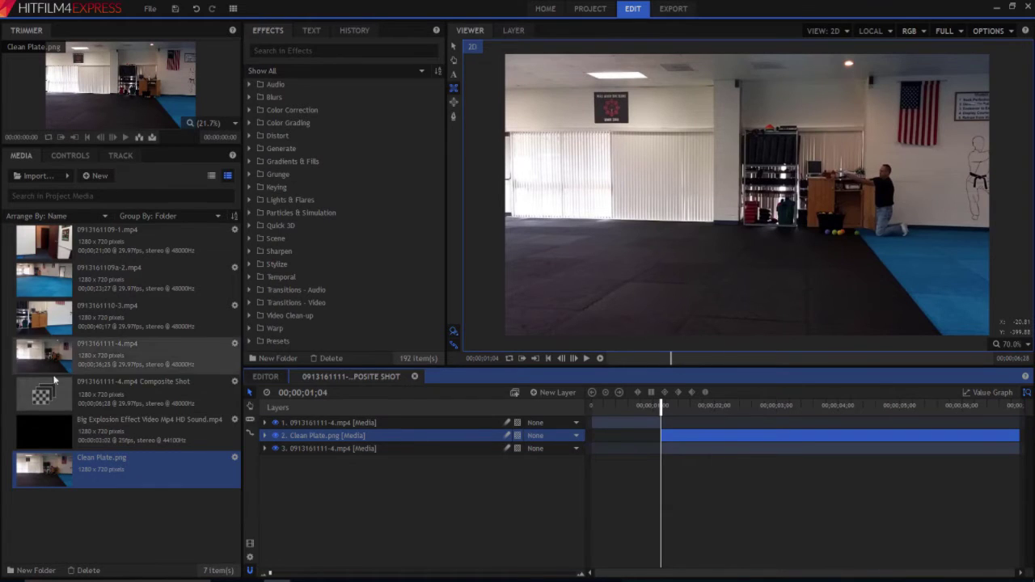
# Step: Add the Big Explosion Effect video above the Clean Plate layer and trim its opening black frames so the flash starts at 00;00;01;04
pyautogui.click(57, 434)
pyautogui.moveTo(53, 426); pyautogui.dragTo(661, 434)
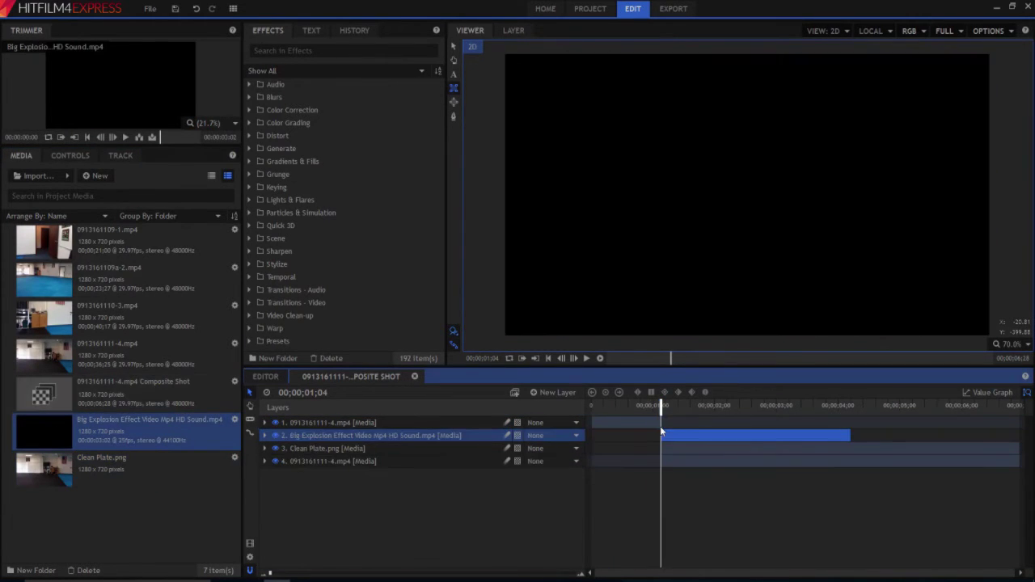
pyautogui.moveTo(661, 399); pyautogui.dragTo(661, 402)
pyautogui.press('Right')
pyautogui.press('Right')
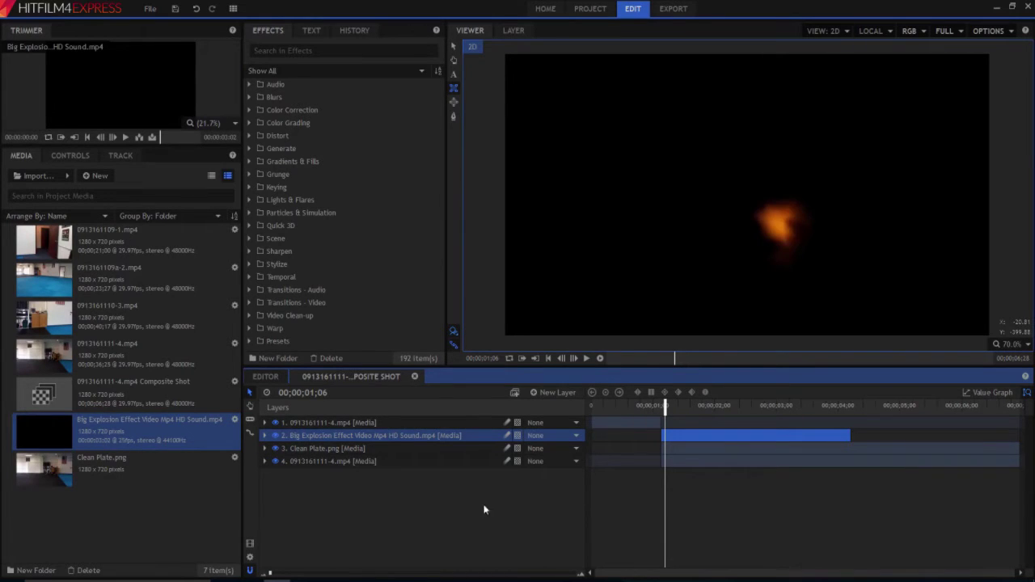
pyautogui.moveTo(658, 437); pyautogui.dragTo(677, 443)
pyautogui.press('Left')
pyautogui.press('Left')
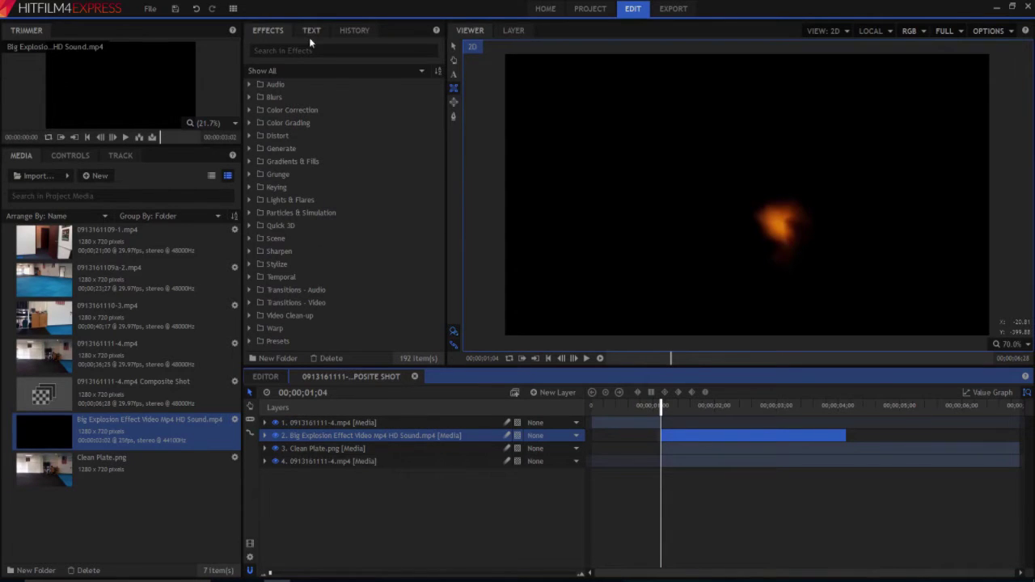
# Step: Find the Demult keying effect and apply it to the explosion layer
pyautogui.click(340, 50)
pyautogui.write('dem')
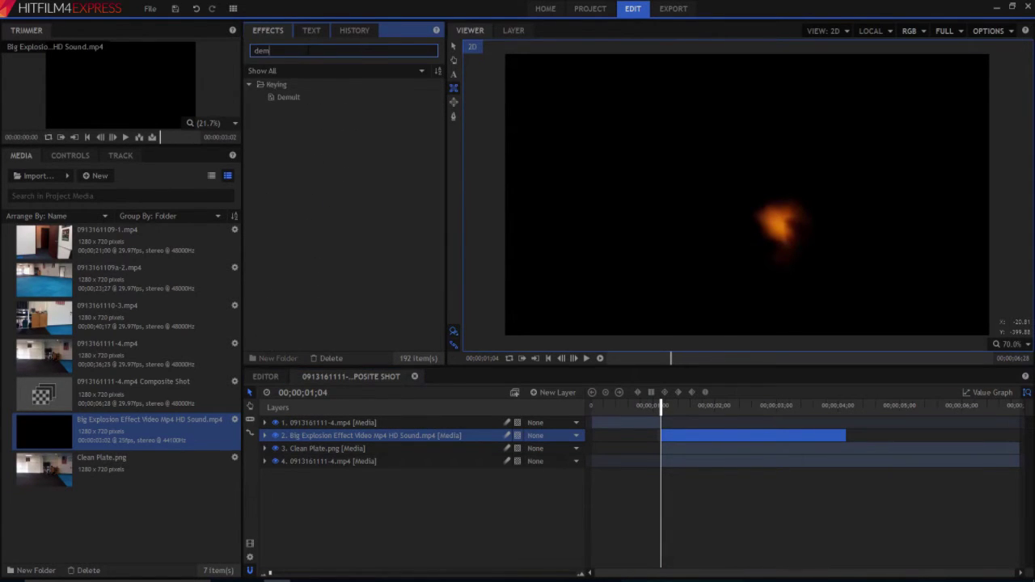
pyautogui.moveTo(287, 96); pyautogui.dragTo(306, 438)
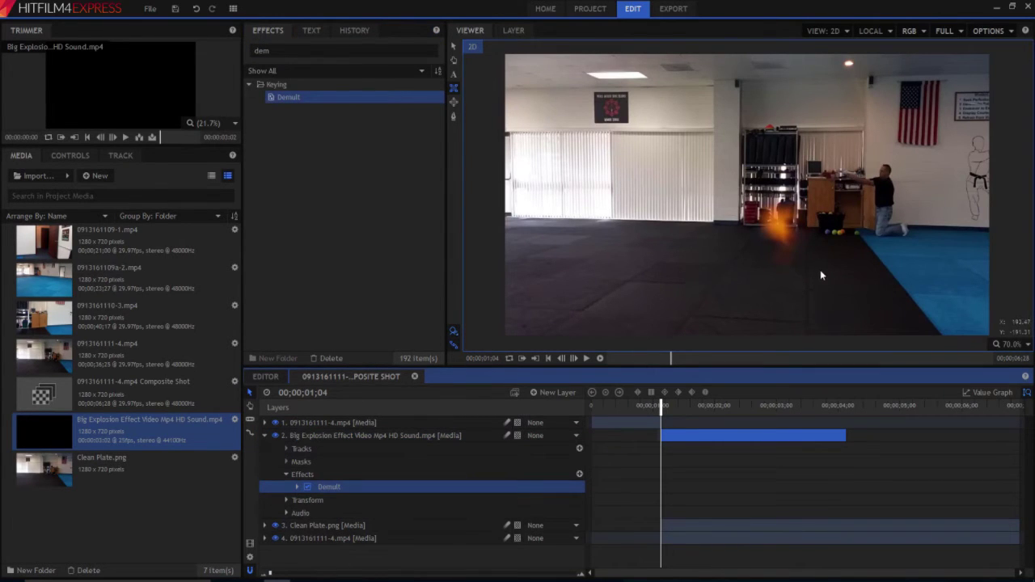
# Step: Move the explosion layer at 00;00;01;04 to about -112.8, 182.8 so the flash sits where the thrown ball was
pyautogui.click(285, 500)
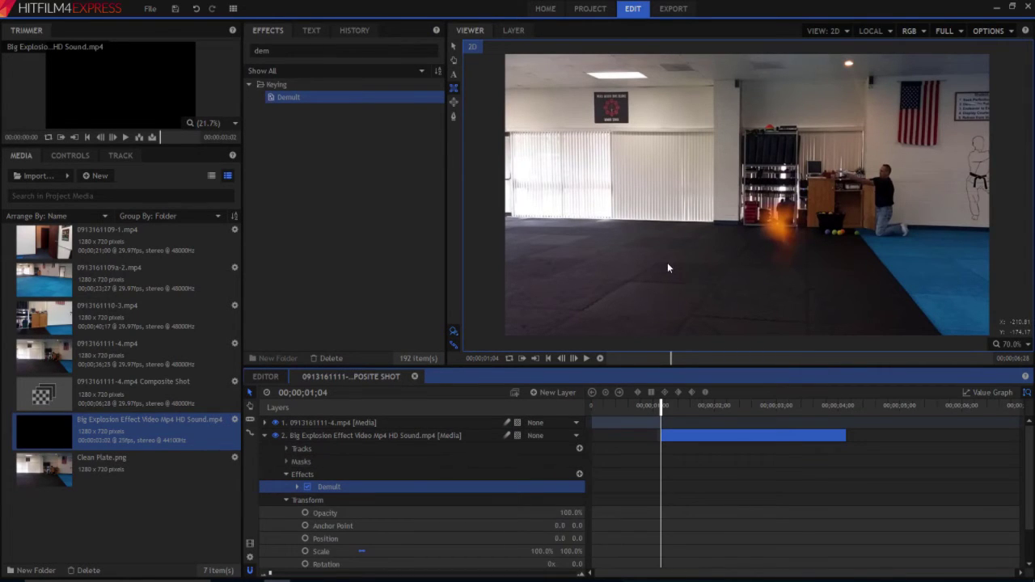
pyautogui.press('Left')
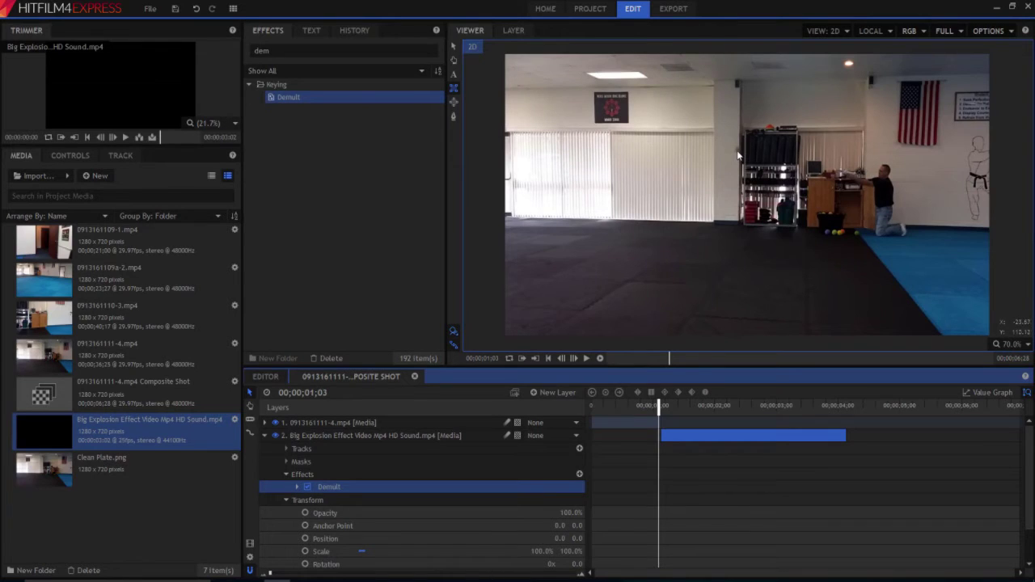
pyautogui.press('Right')
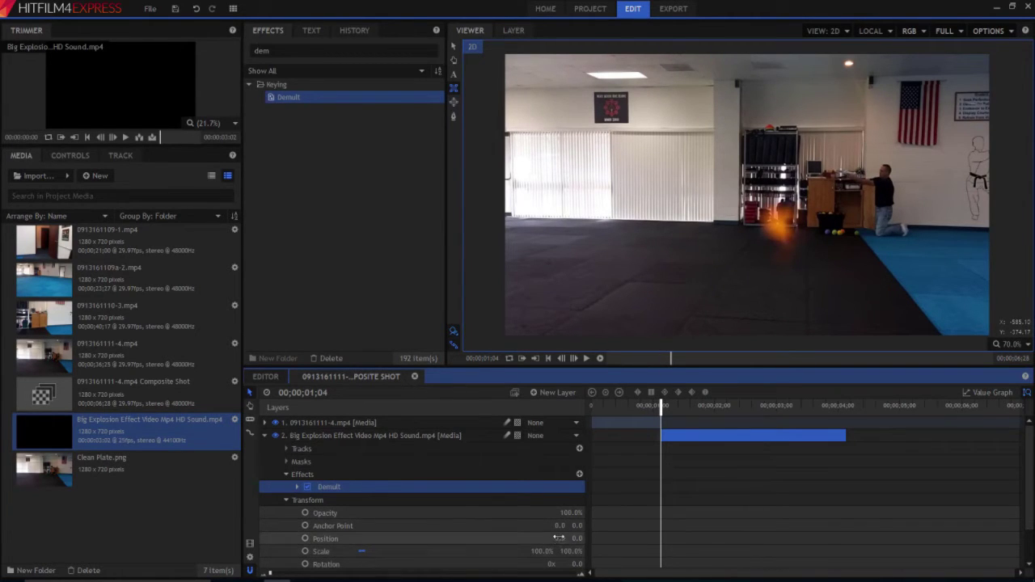
pyautogui.click(454, 50)
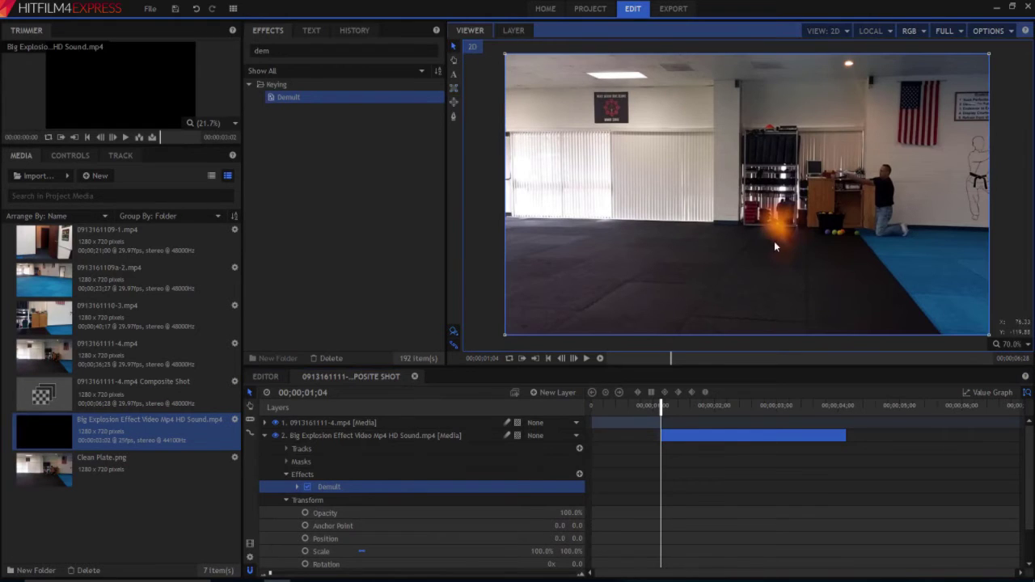
pyautogui.moveTo(774, 216); pyautogui.dragTo(739, 152)
pyautogui.press('Left')
pyautogui.press('Right')
pyautogui.moveTo(738, 148); pyautogui.dragTo(739, 153)
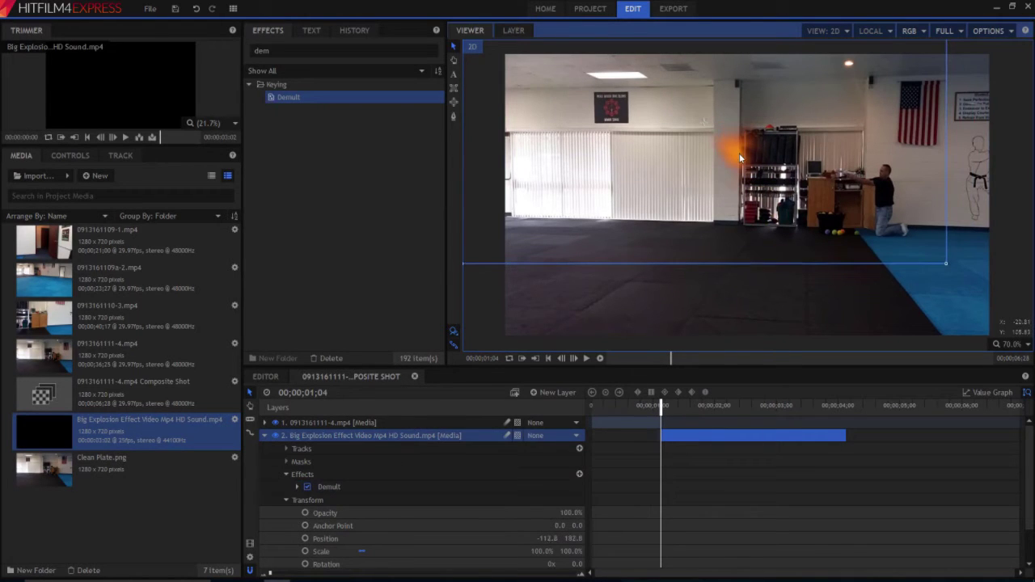
pyautogui.press('Left')
pyautogui.press('Right')
# Step: Step frame by frame through the explosion up to 00;00;04;02 to examine how it plays over the shot and how its final frames end
pyautogui.press('Right')
pyautogui.press('Right')
pyautogui.press('Right')
pyautogui.press('Right')
pyautogui.press('Right')
pyautogui.press('Right')
pyautogui.press('Right')
pyautogui.press('Right')
pyautogui.press('Right')
pyautogui.press('Right')
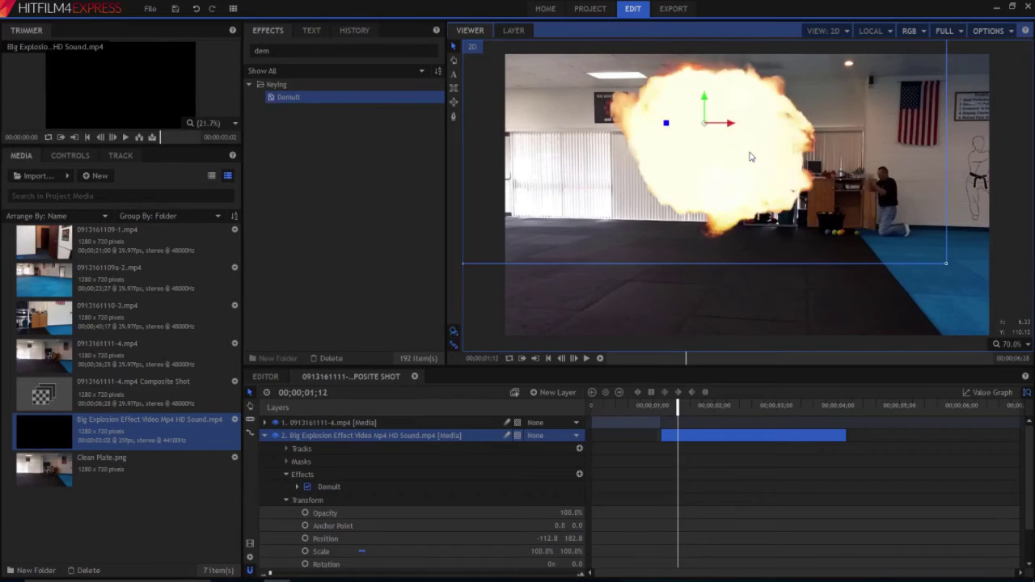
pyautogui.press('Right')
pyautogui.press('Right')
pyautogui.press('Right')
pyautogui.press('Right')
pyautogui.press('Right')
pyautogui.press('Right')
pyautogui.press('Right')
pyautogui.press('Right')
pyautogui.press('Right')
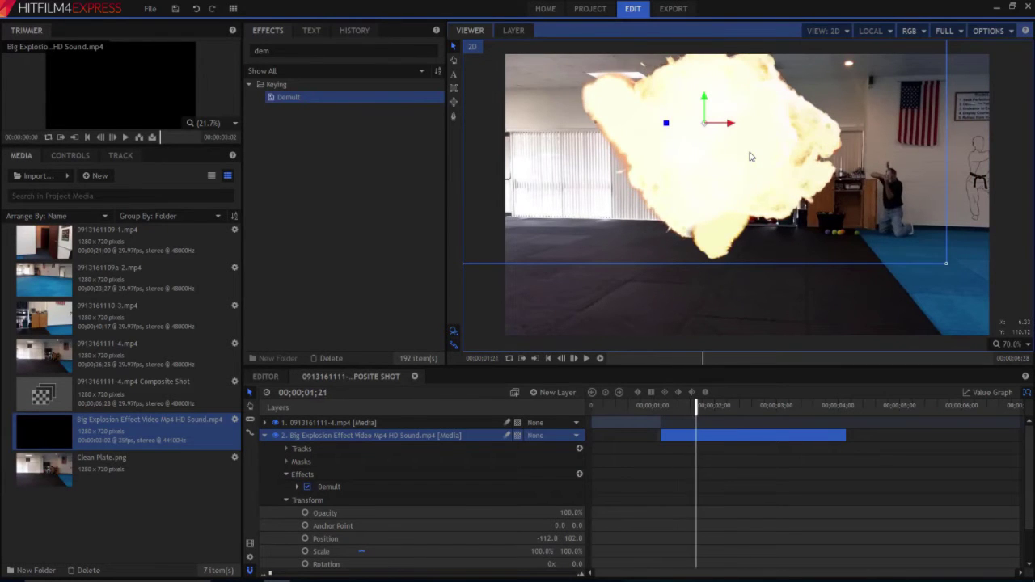
pyautogui.press('Right')
pyautogui.press('Right')
pyautogui.press('Right')
pyautogui.press('Right')
pyautogui.press('Right')
pyautogui.press('Right')
pyautogui.press('Right')
pyautogui.press('Right')
pyautogui.press('Right')
pyautogui.press('Right')
pyautogui.press('Right')
pyautogui.press('Right')
pyautogui.press('Right')
pyautogui.press('Right')
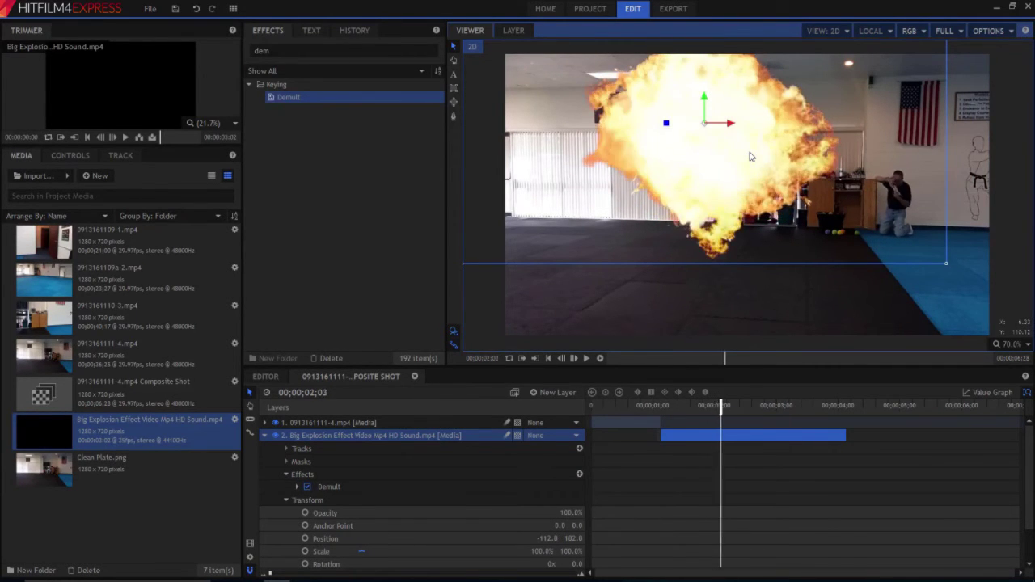
pyautogui.press('Right')
pyautogui.press('Right')
pyautogui.press('Right')
pyautogui.press('Right')
pyautogui.press('Right')
pyautogui.press('Right')
pyautogui.press('Right')
pyautogui.press('Right')
pyautogui.press('Right')
pyautogui.press('Right')
pyautogui.press('Right')
pyautogui.press('Right')
pyautogui.press('Right')
pyautogui.press('Right')
pyautogui.press('Right')
pyautogui.press('Right')
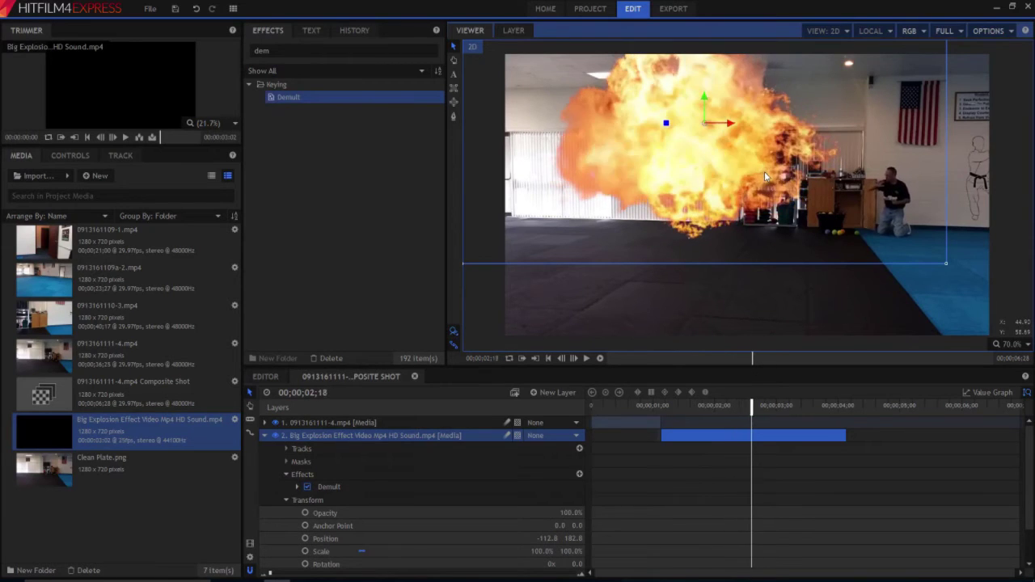
pyautogui.press('Right')
pyautogui.press('Right')
pyautogui.press('Right')
pyautogui.press('Right')
pyautogui.press('Right')
pyautogui.press('Right')
pyautogui.press('Right')
pyautogui.press('Right')
pyautogui.press('Right')
pyautogui.press('Right')
pyautogui.press('Right')
pyautogui.press('Right')
pyautogui.press('Right')
pyautogui.press('Right')
pyautogui.press('Right')
pyautogui.press('Right')
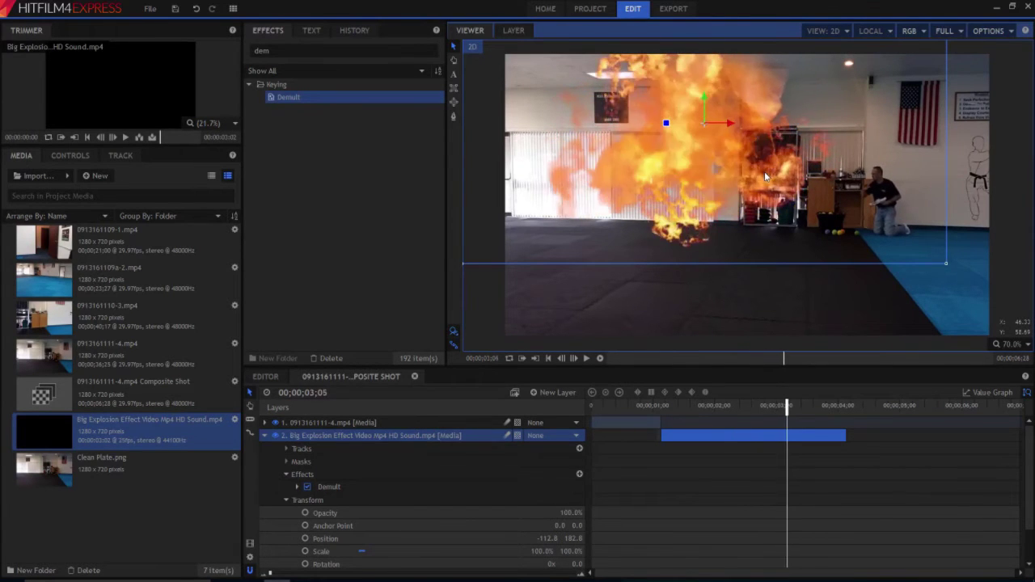
pyautogui.press('Right')
pyautogui.press('Right')
pyautogui.press('Right')
pyautogui.press('Right')
pyautogui.press('Right')
pyautogui.press('Right')
pyautogui.press('Right')
pyautogui.press('Right')
pyautogui.press('Right')
pyautogui.press('Right')
pyautogui.press('Right')
pyautogui.press('Right')
pyautogui.press('Right')
pyautogui.press('Right')
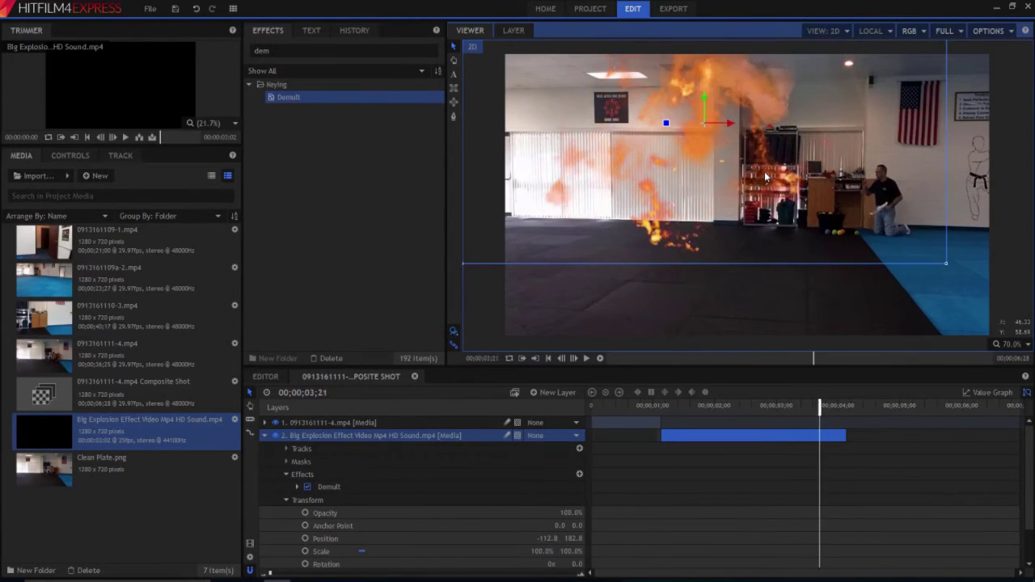
pyautogui.press('Right')
pyautogui.press('Right')
pyautogui.press('Right')
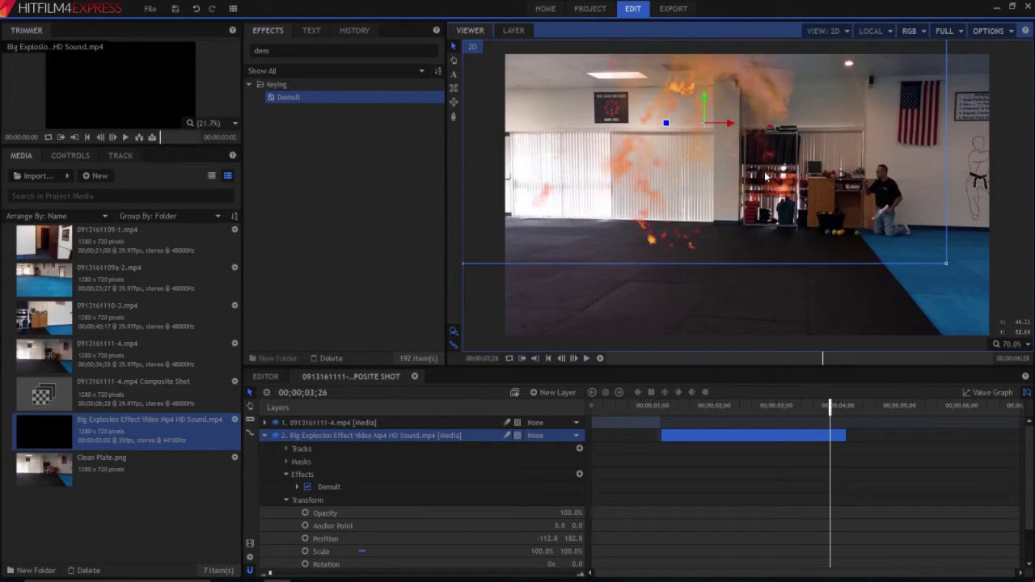
pyautogui.press('Right')
pyautogui.press('Right')
pyautogui.press('Right')
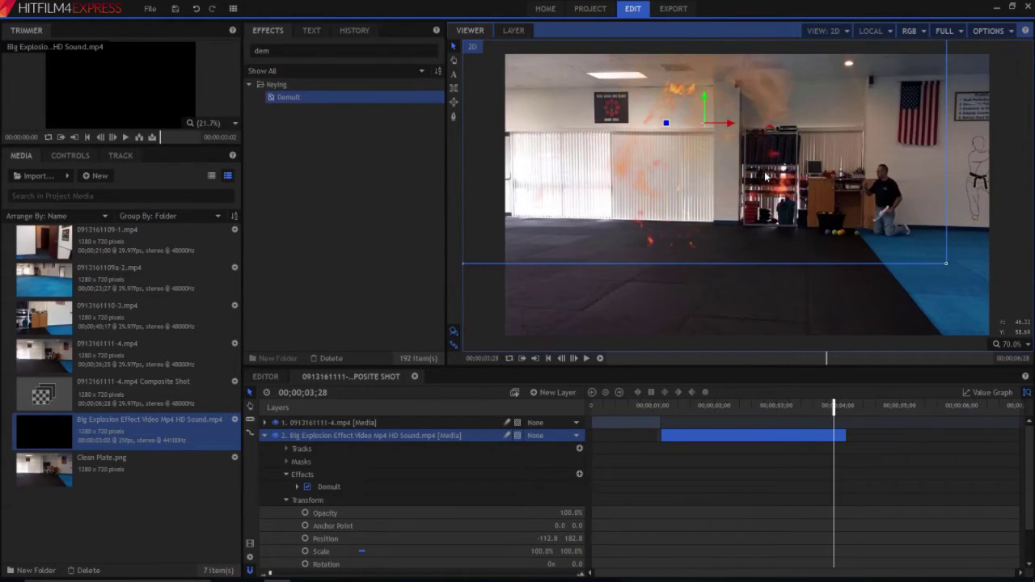
pyautogui.press('Right')
pyautogui.press('Right')
pyautogui.press('Right')
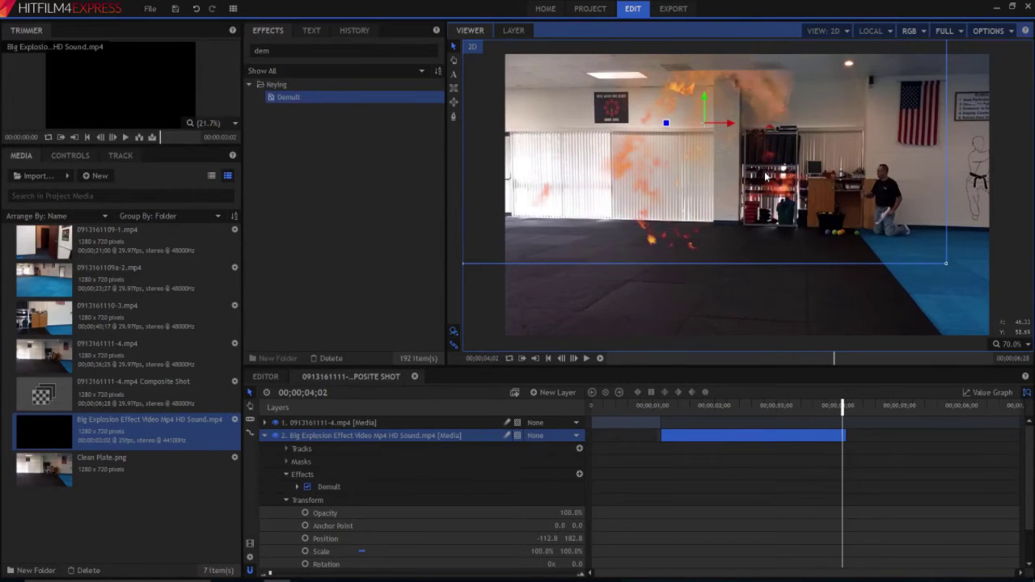
pyautogui.press('Left')
pyautogui.press('Right')
pyautogui.press('Left')
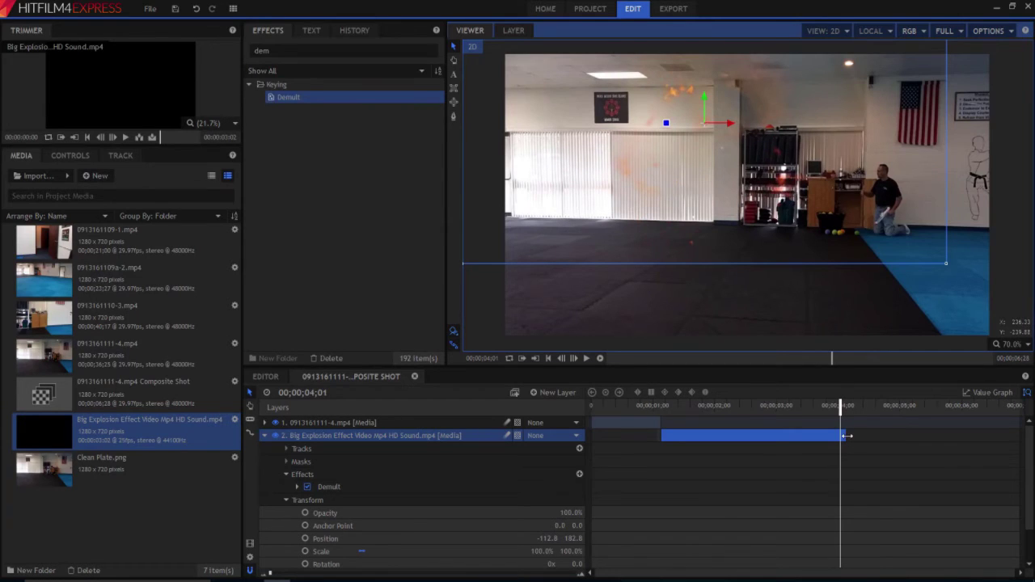
# Step: Trim the end of the explosion layer to 00;00;04;01 to cut its last frames
pyautogui.click(846, 436)
pyautogui.press('Left')
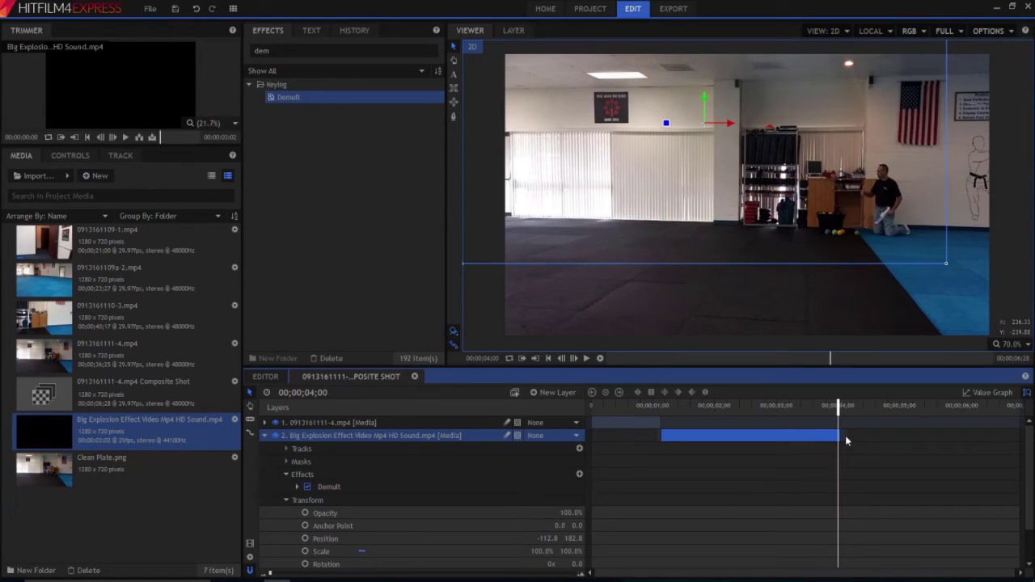
pyautogui.press('Left')
pyautogui.press('Right')
pyautogui.press('Right')
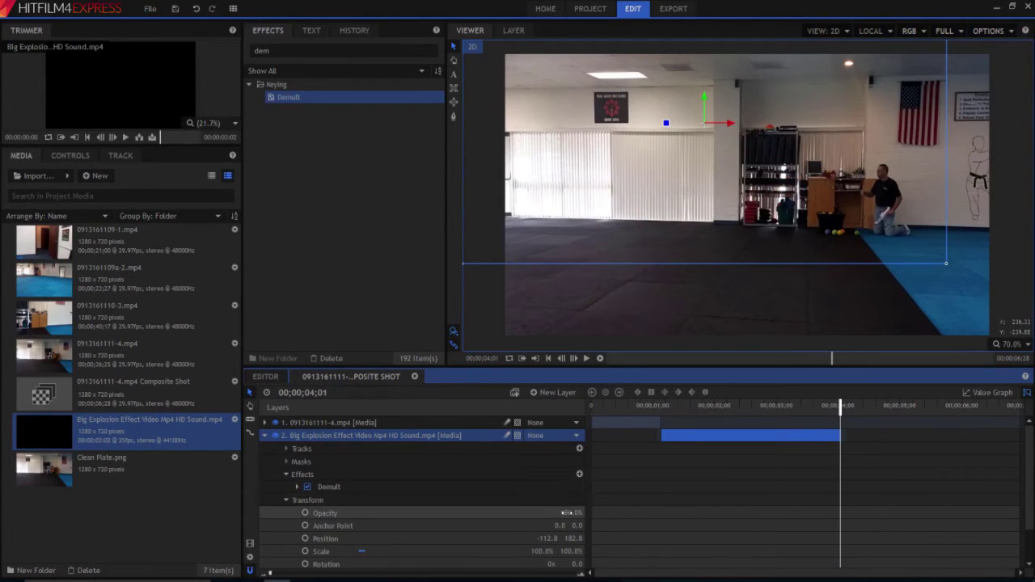
# Step: Keyframe the explosion layer's opacity to fade from 100% at 00;00;03;01 to 0% at 00;00;04;01
pyautogui.click(305, 514)
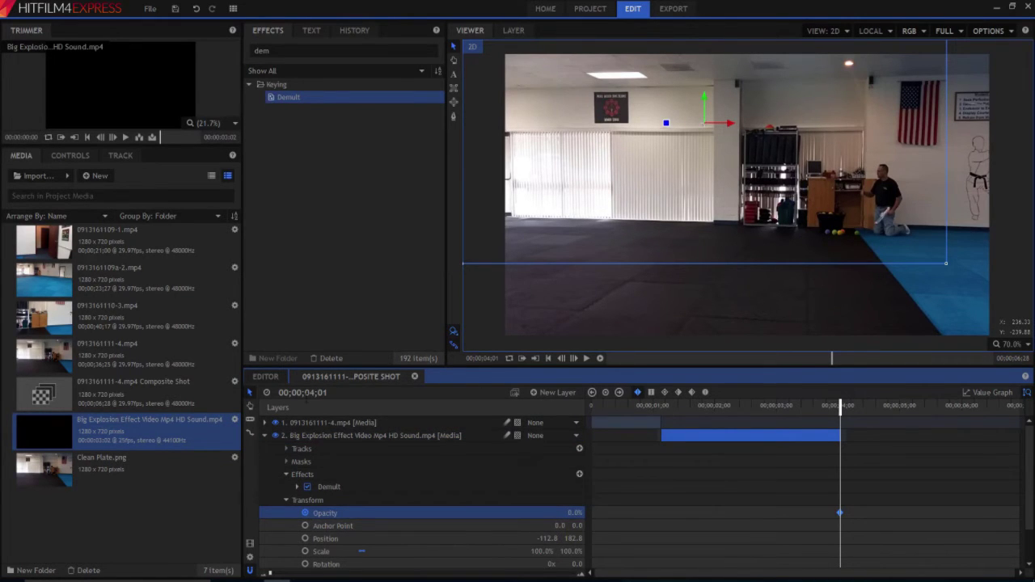
pyautogui.click(313, 392)
pyautogui.write('3')
pyautogui.press('Return')
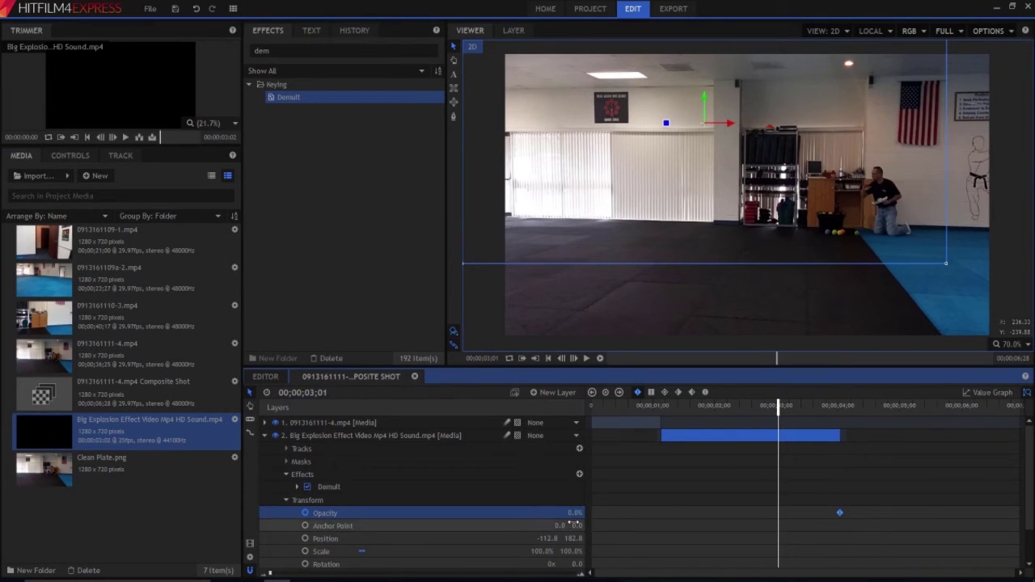
pyautogui.moveTo(573, 512); pyautogui.dragTo(639, 512)
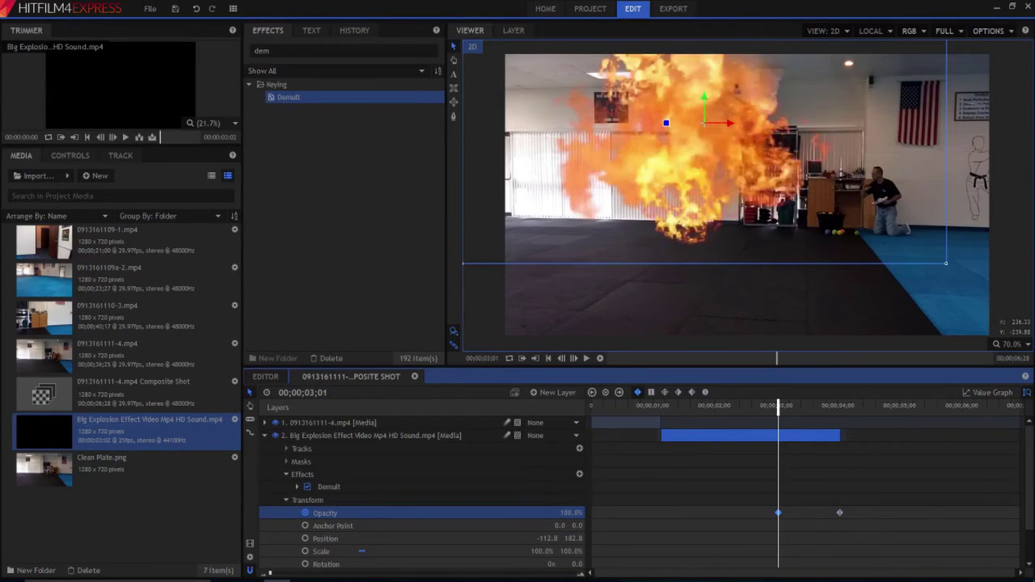
# Step: Play the composite shot from 00;00;00;14 past the explosion's end to check the blast and its fade-out
pyautogui.click(619, 406)
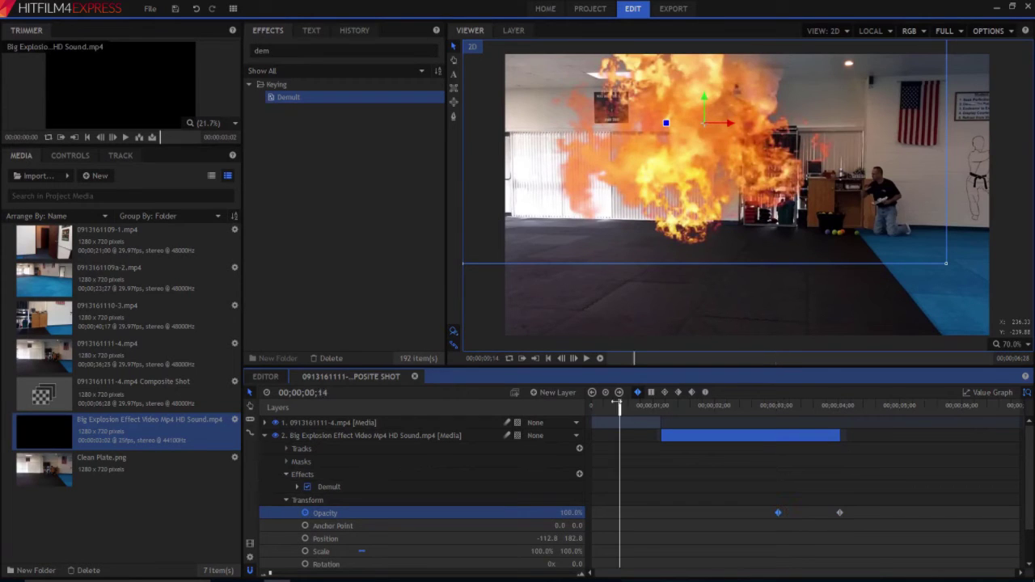
pyautogui.click(587, 359)
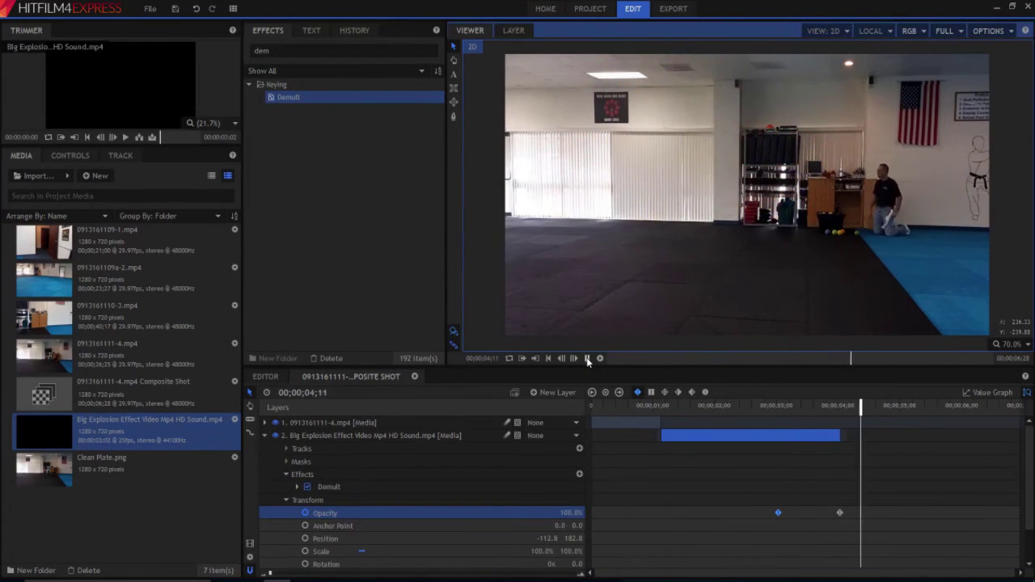
pyautogui.click(587, 359)
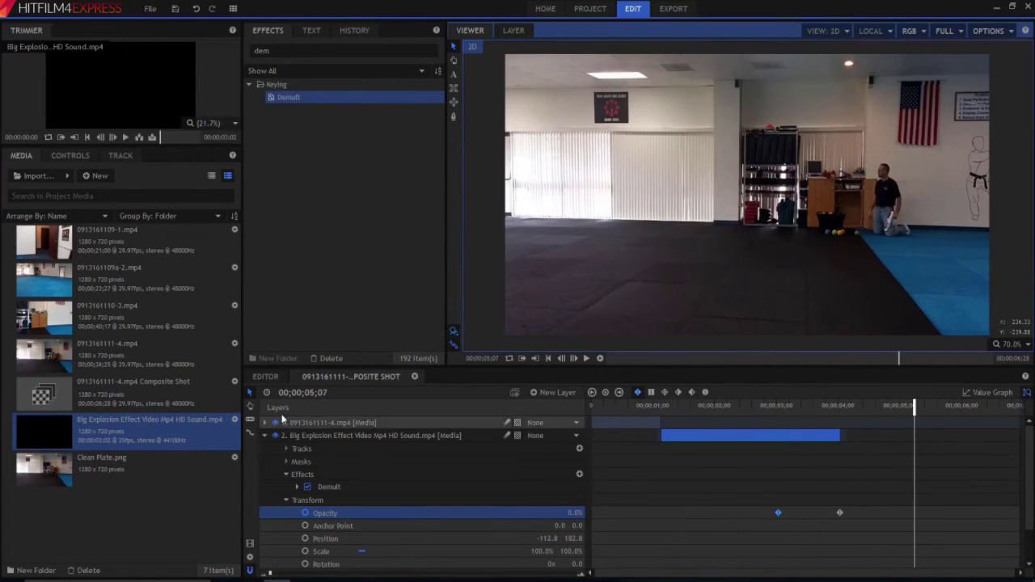
# Step: Collapse the explosion layer and add a black 1280 x 720 plane named Laser on top of the layer stack
pyautogui.click(265, 436)
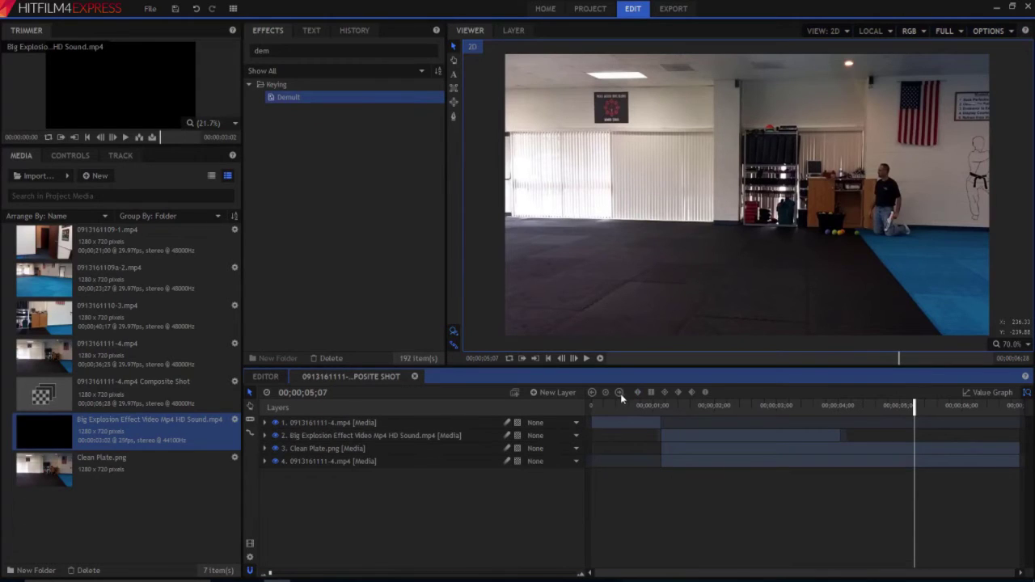
pyautogui.click(664, 405)
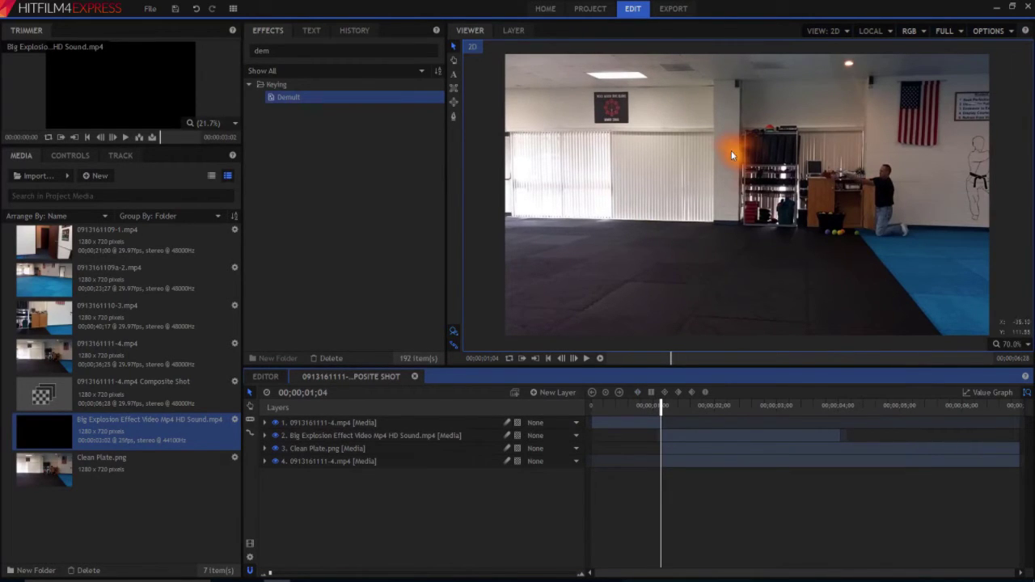
pyautogui.moveTo(662, 406); pyautogui.dragTo(658, 405)
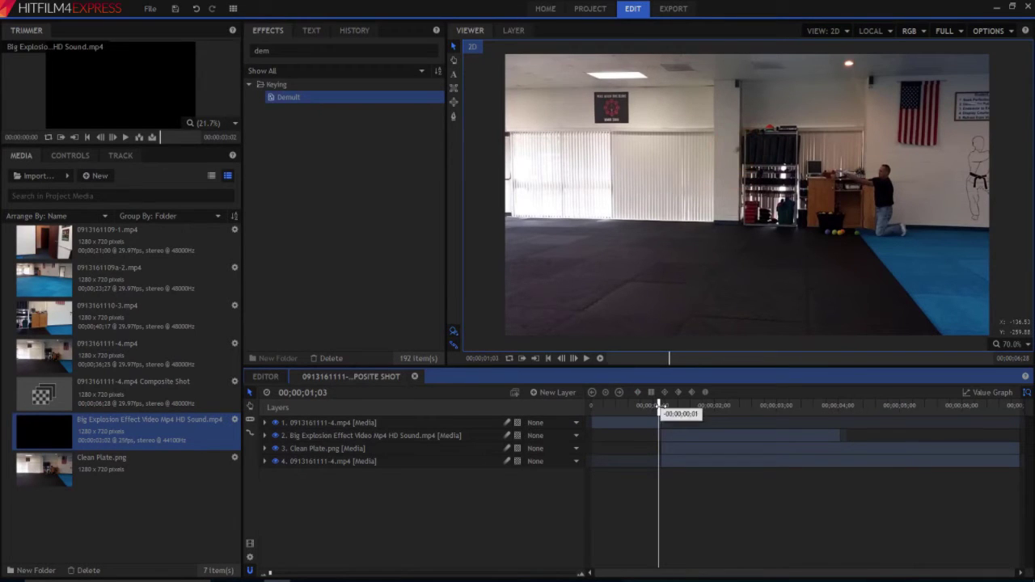
pyautogui.click(555, 394)
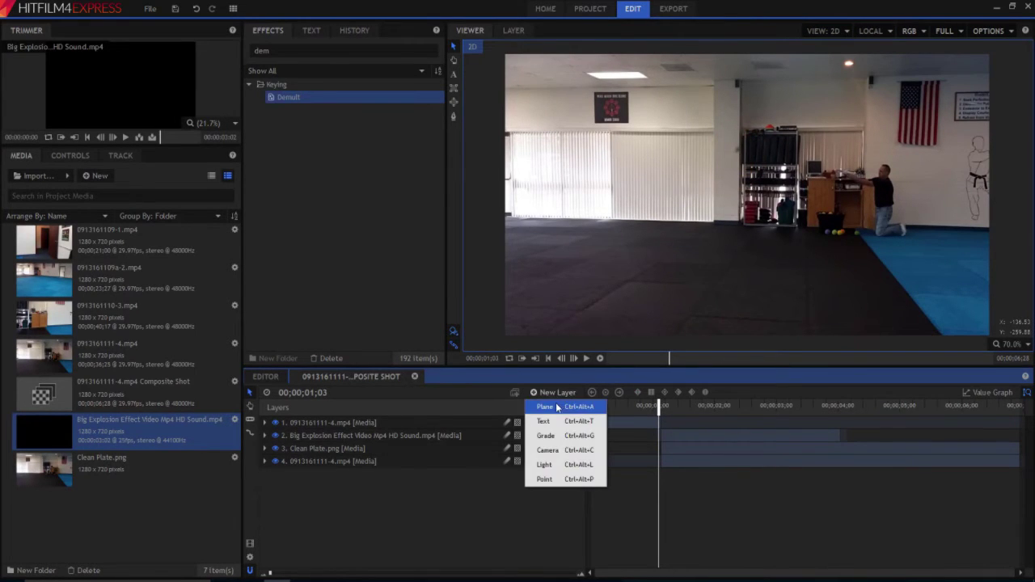
pyautogui.click(556, 409)
pyautogui.write('Laser')
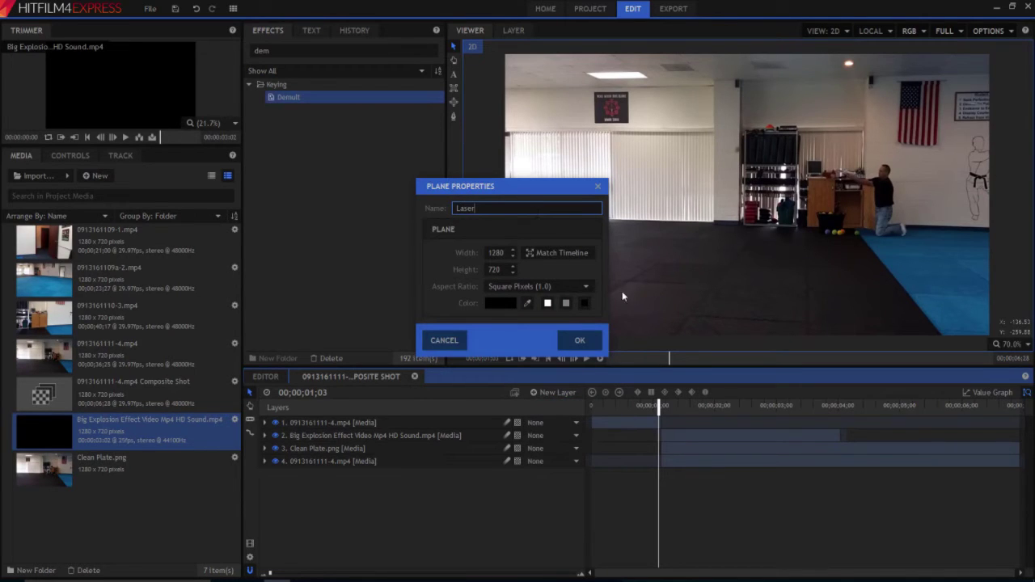
pyautogui.click(574, 340)
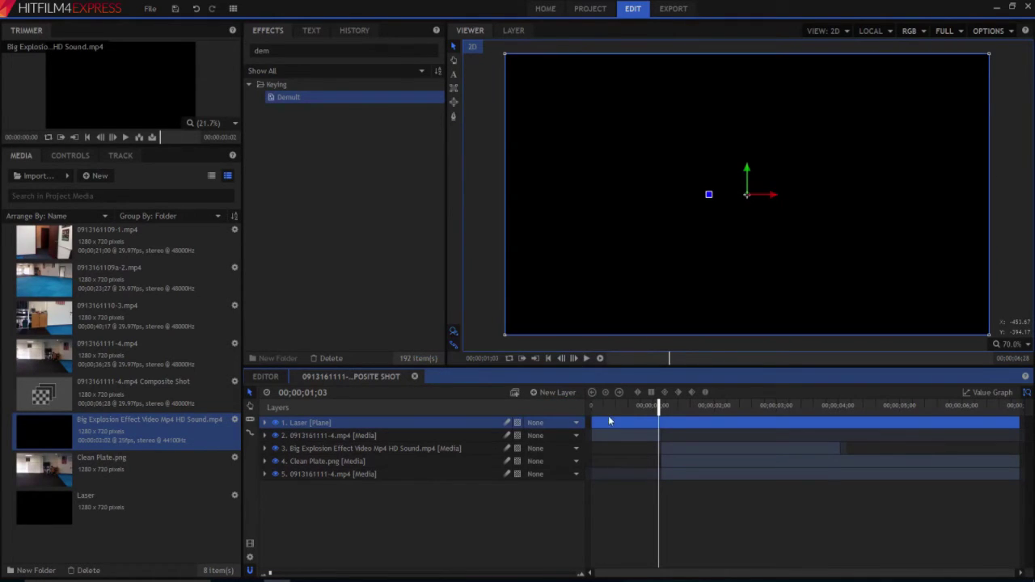
# Step: Trim the Laser plane to start at 00;00;01;01 and end at the slice point at 00;00;01;04
pyautogui.moveTo(657, 410); pyautogui.dragTo(655, 411)
pyautogui.moveTo(589, 423); pyautogui.dragTo(655, 423)
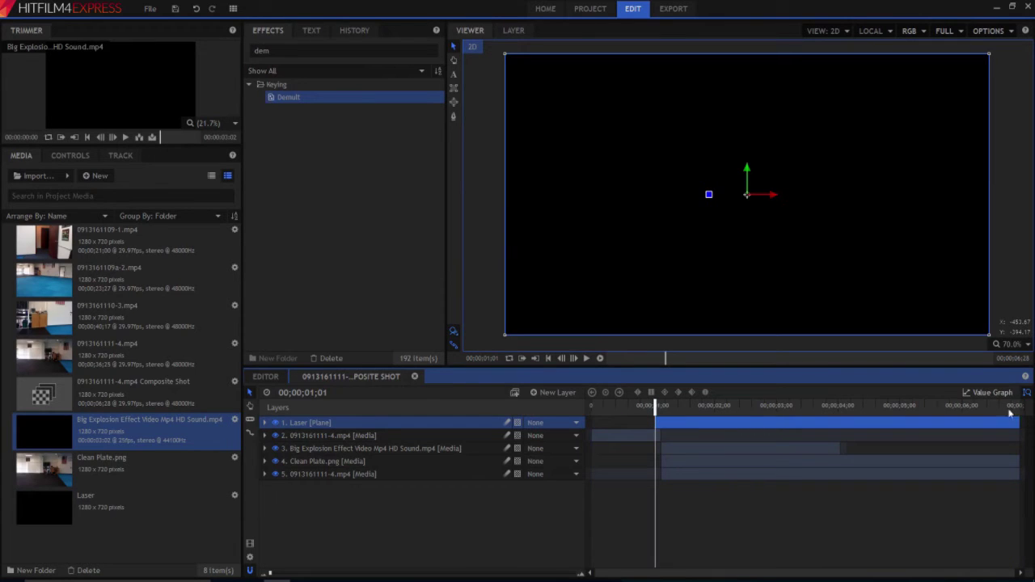
pyautogui.moveTo(1016, 420); pyautogui.dragTo(660, 423)
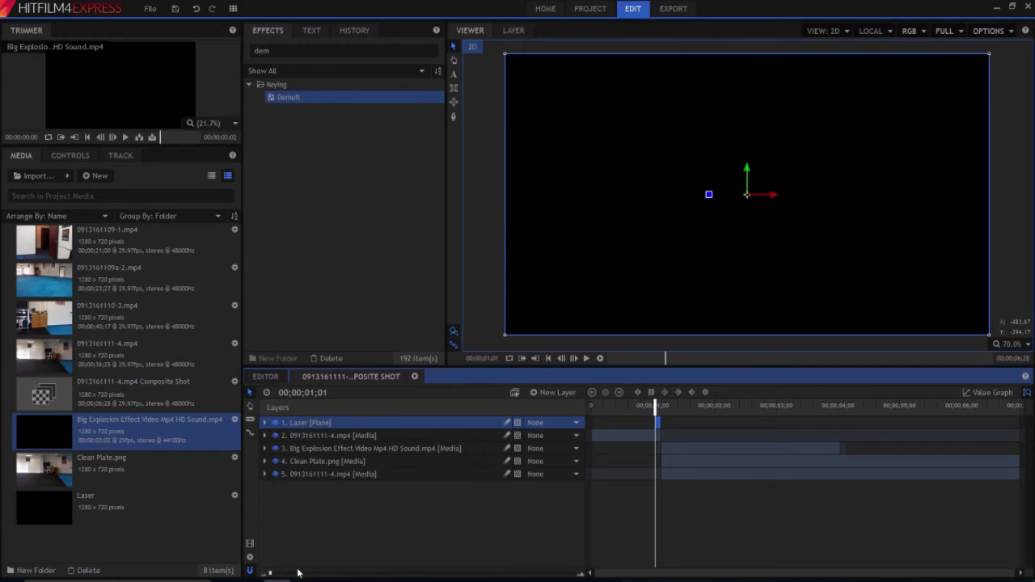
# Step: Set the Laser plane's blend mode to Add
pyautogui.moveTo(272, 574); pyautogui.dragTo(450, 573)
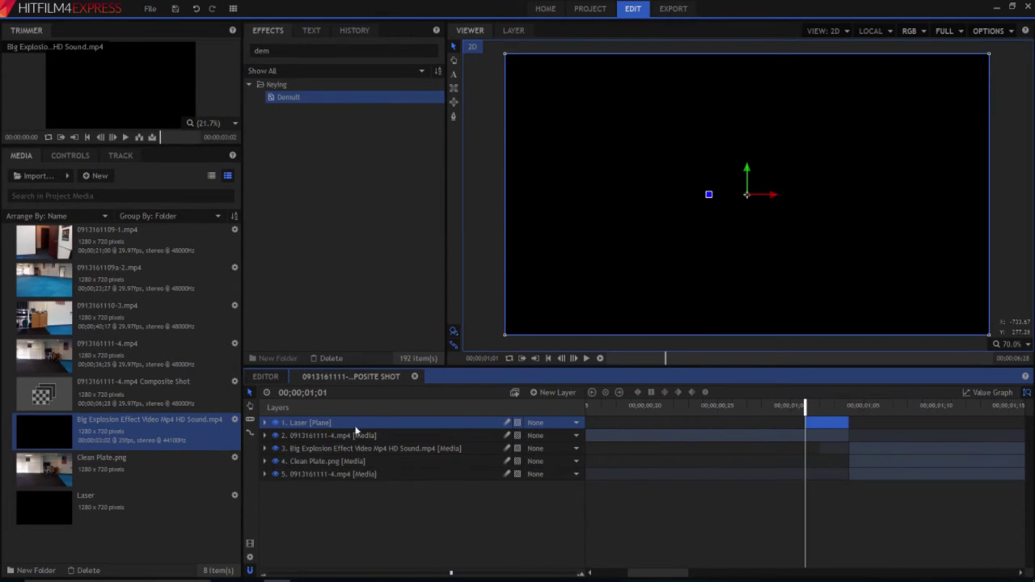
pyautogui.rightClick(326, 424)
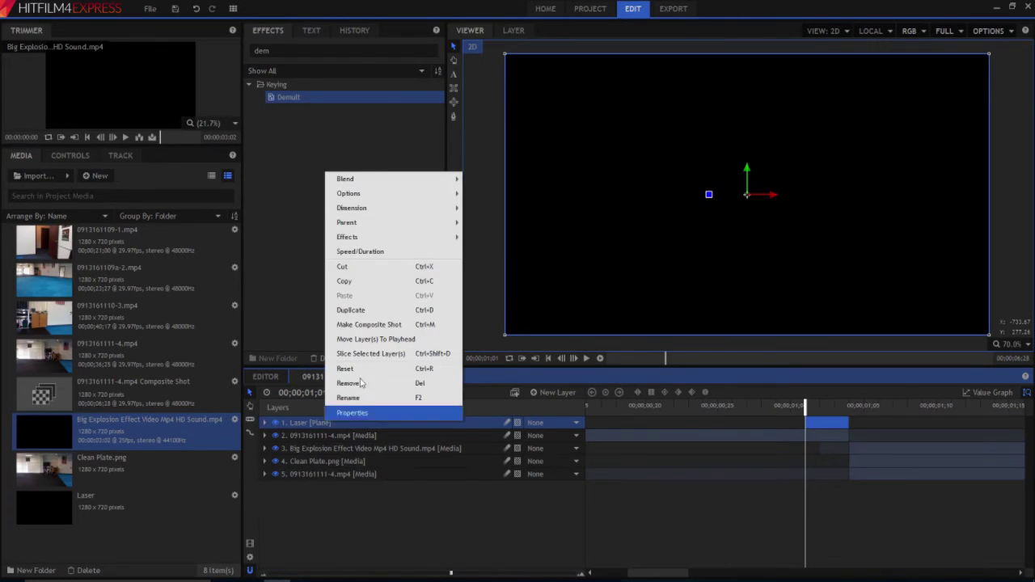
pyautogui.moveTo(389, 183)
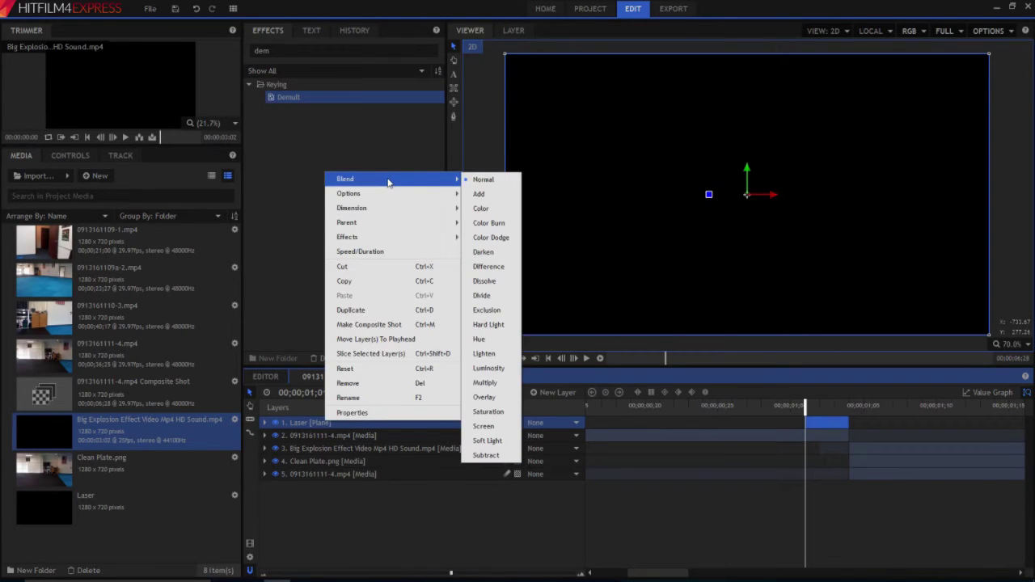
pyautogui.click(491, 194)
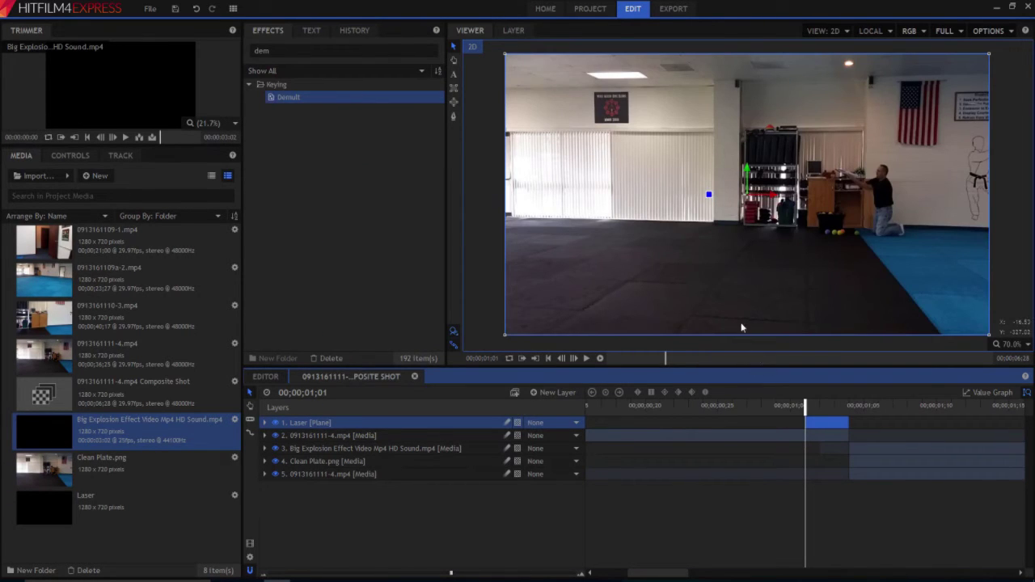
# Step: Examine the blaster and the thrown ball frame by frame between 00;00;01;01 and 00;00;01;04
pyautogui.scroll(4, 837, 174)
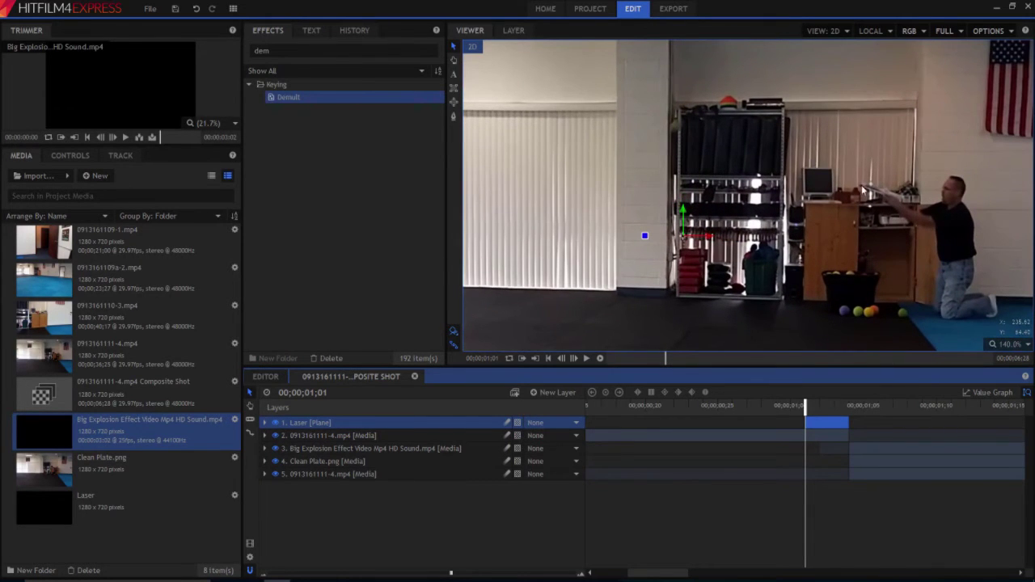
pyautogui.press('Right')
pyautogui.press('Right')
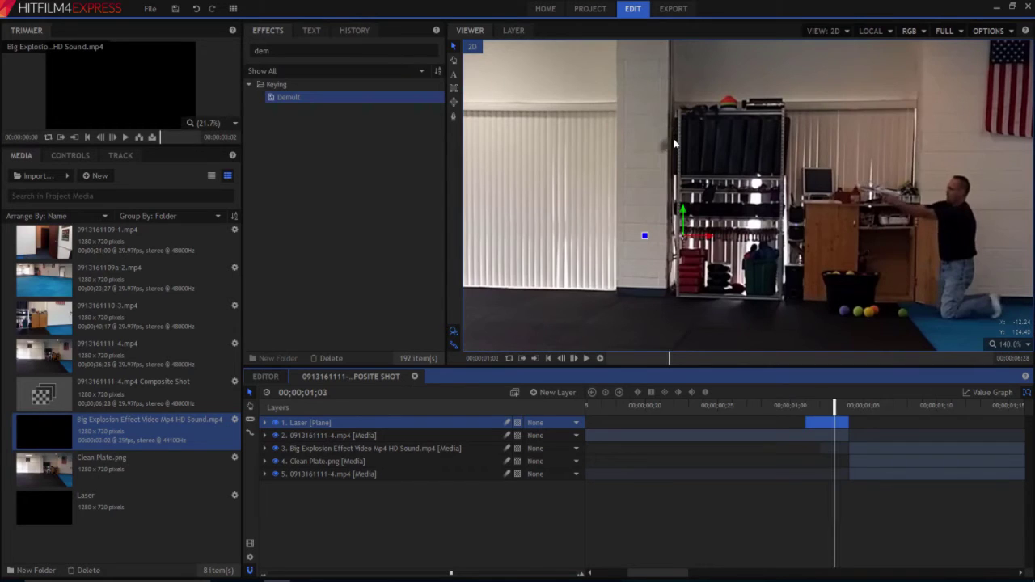
pyautogui.press('Right')
pyautogui.press('Left')
pyautogui.press('Right')
pyautogui.press('Left')
pyautogui.press('Left')
pyautogui.press('Left')
# Step: Search the effects for "light" and apply Lightning & Electricity to the Laser plane
pyautogui.click(282, 36)
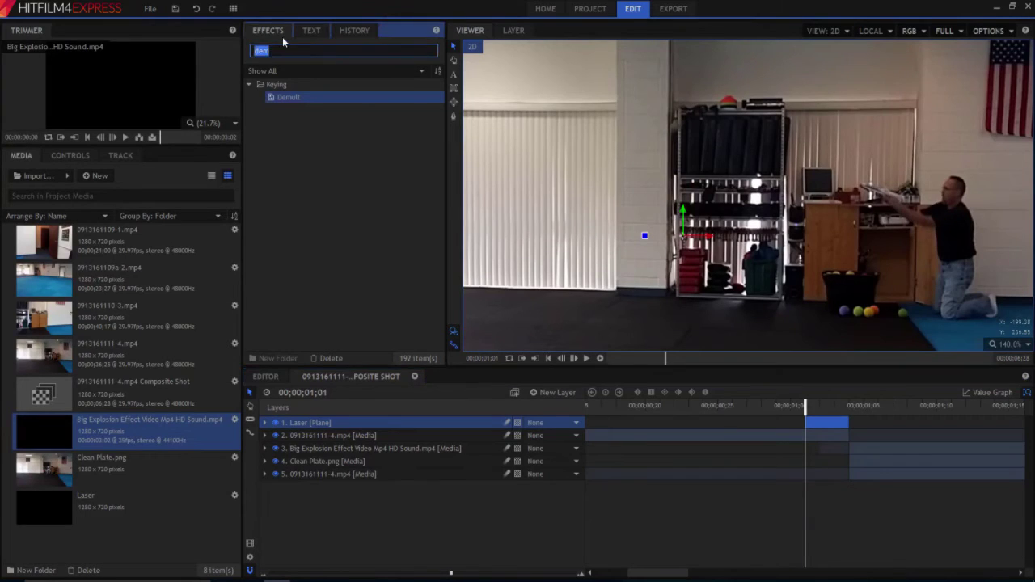
pyautogui.write('light')
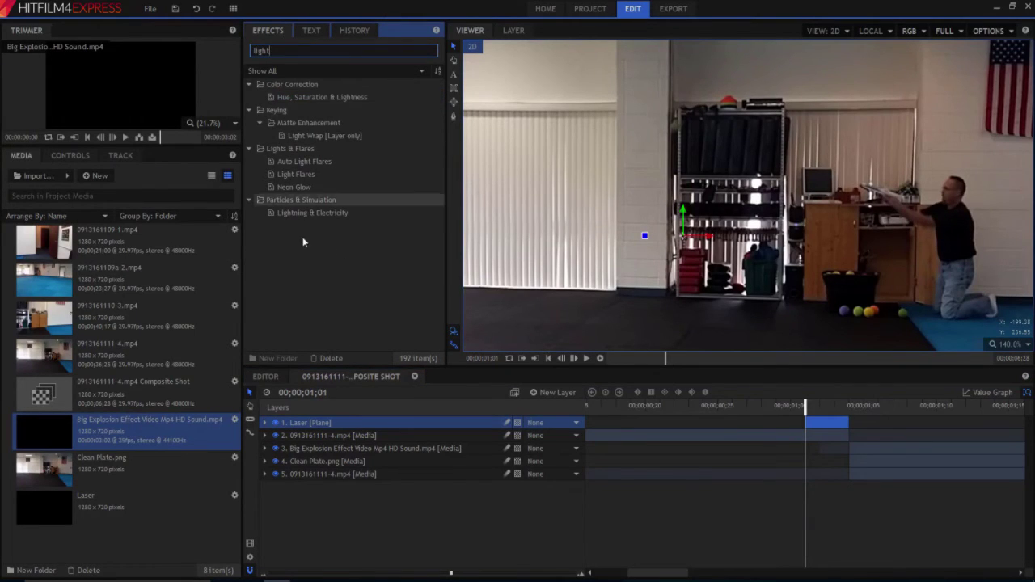
pyautogui.moveTo(300, 213); pyautogui.dragTo(301, 431)
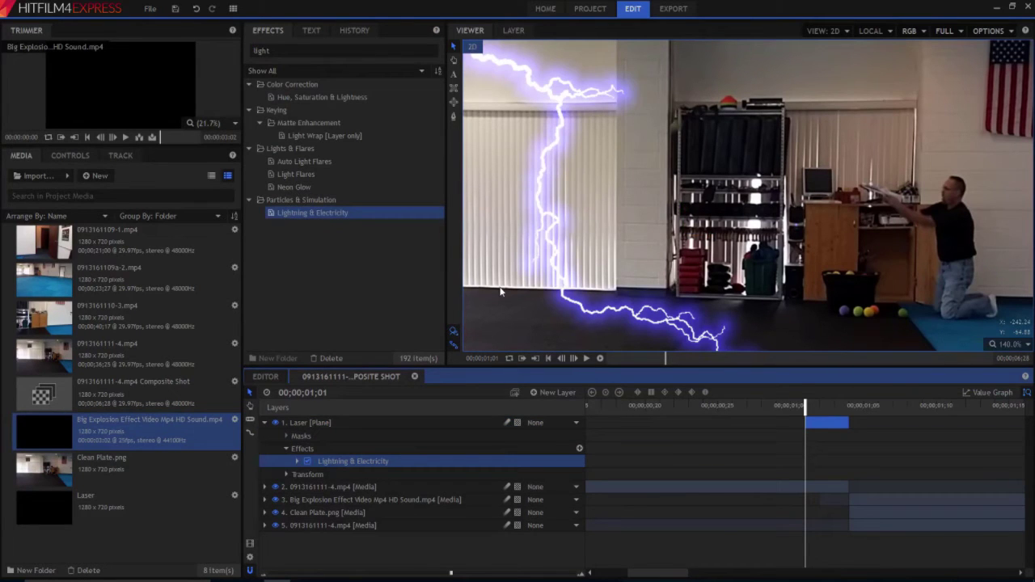
# Step: Place the lightning's start point at the blaster's muzzle and its end point on the thrown ball
pyautogui.scroll(-2, 645, 212)
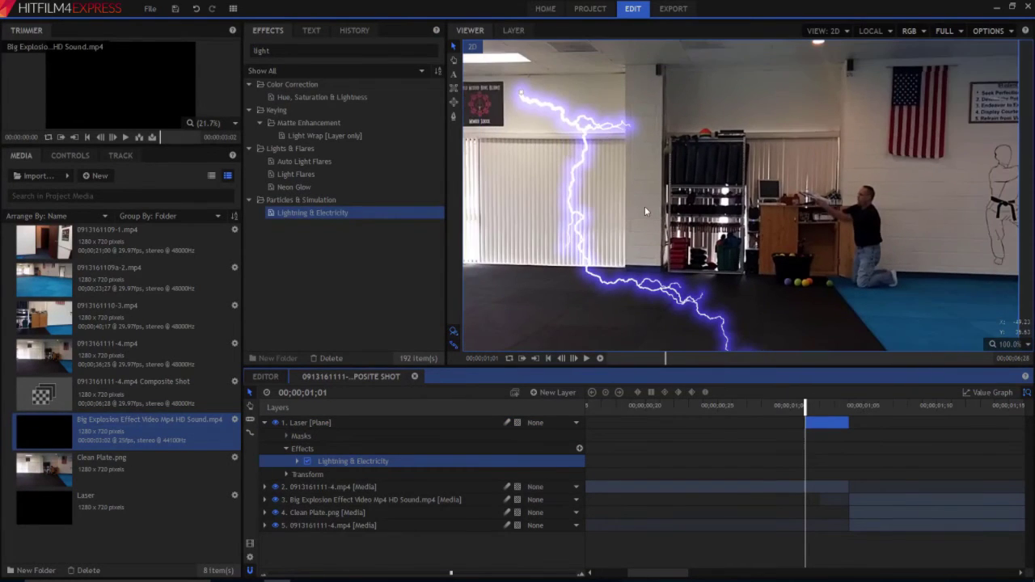
pyautogui.moveTo(524, 98); pyautogui.dragTo(799, 194)
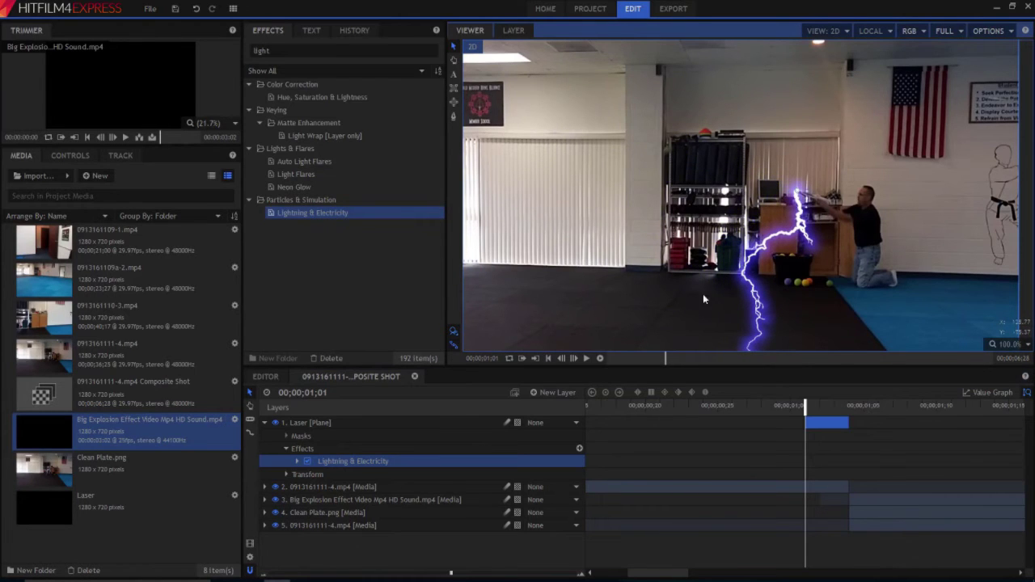
pyautogui.moveTo(703, 299); pyautogui.dragTo(687, 227)
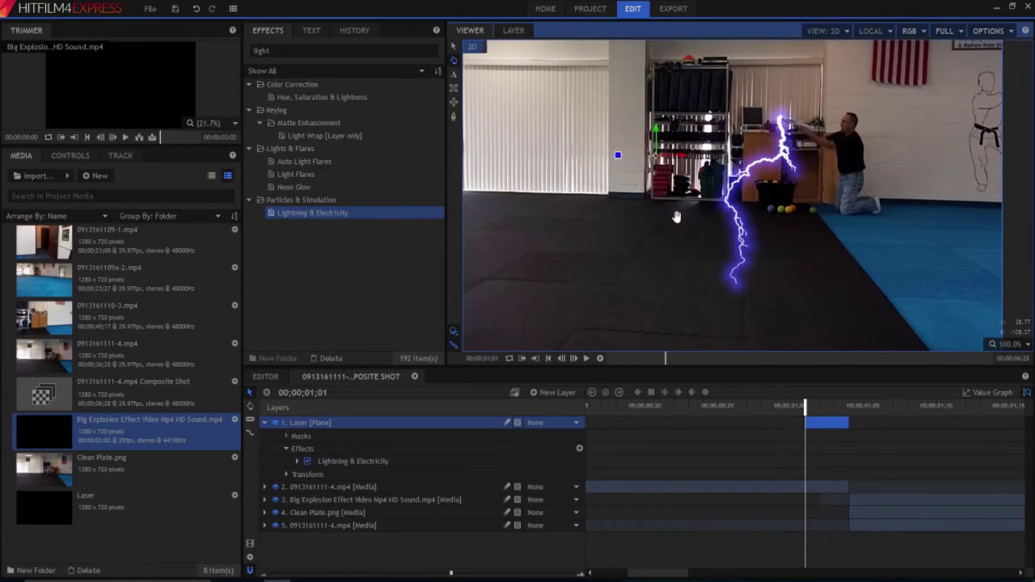
pyautogui.click(297, 461)
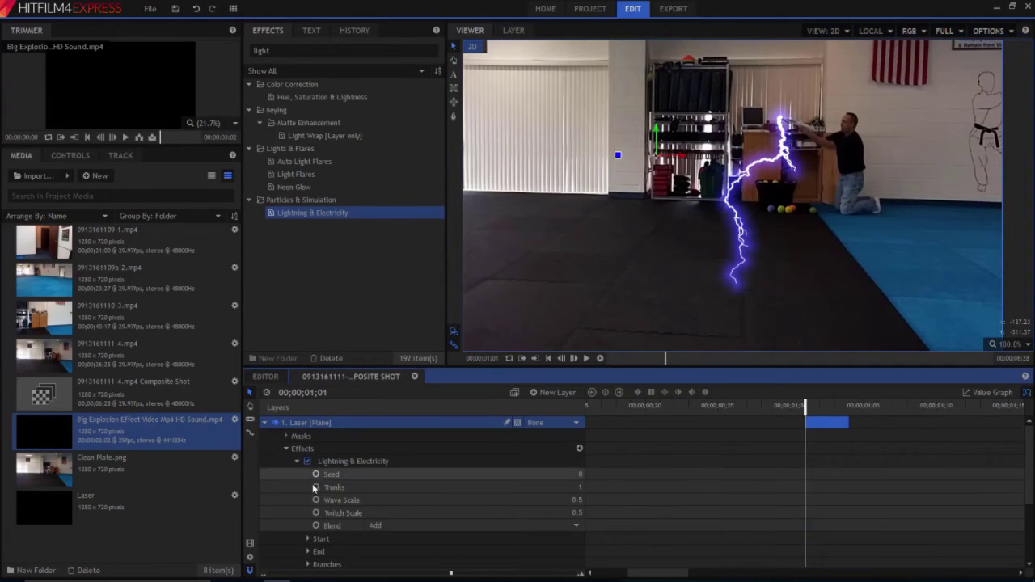
pyautogui.click(315, 552)
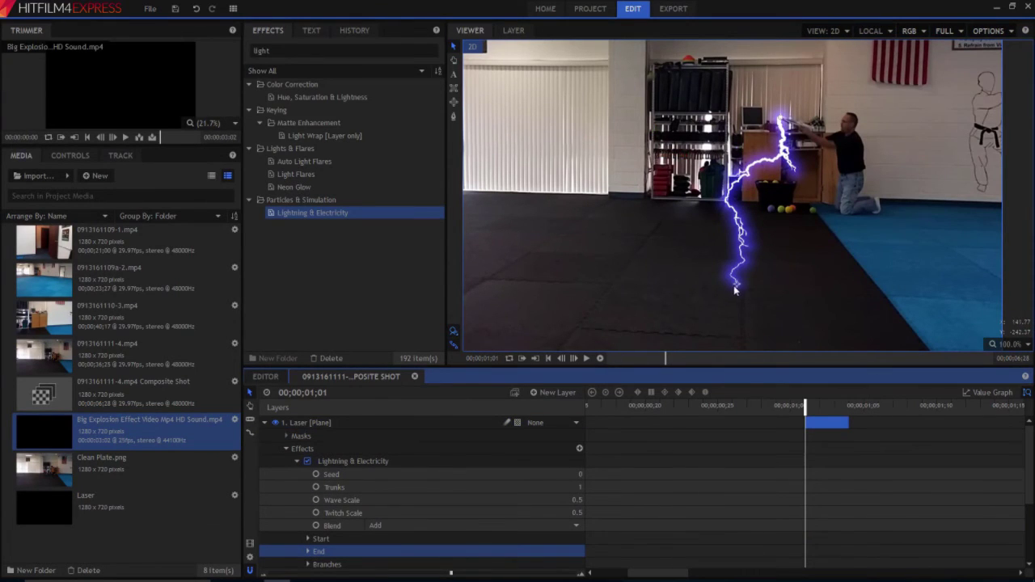
pyautogui.moveTo(737, 285); pyautogui.dragTo(645, 92)
# Step: Step through the laser's frames, fine-tuning the end point to about -25.2, 116.6 and the start point to about 231.7, 61.6
pyautogui.press('Right')
pyautogui.press('Right')
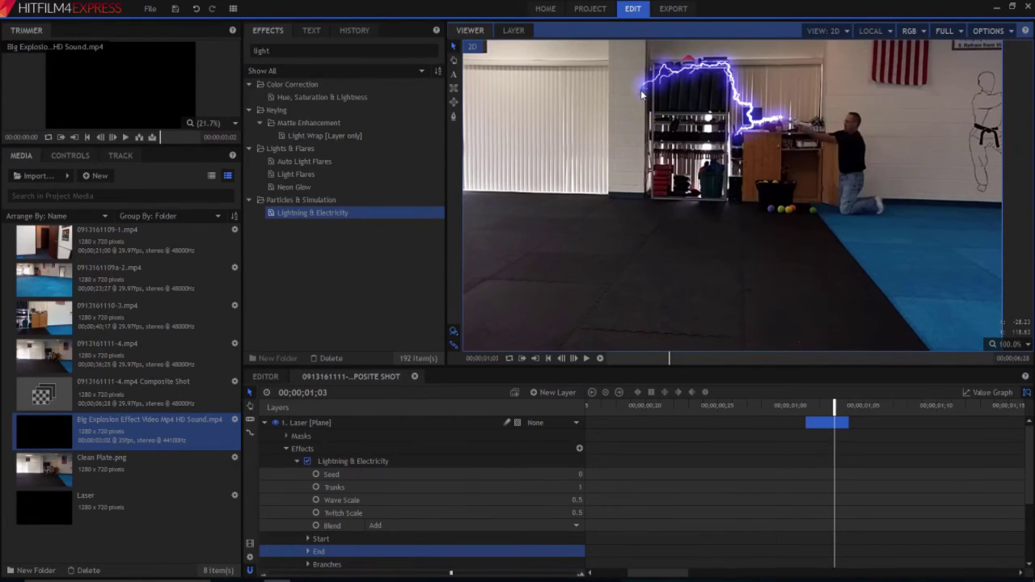
pyautogui.press('Right')
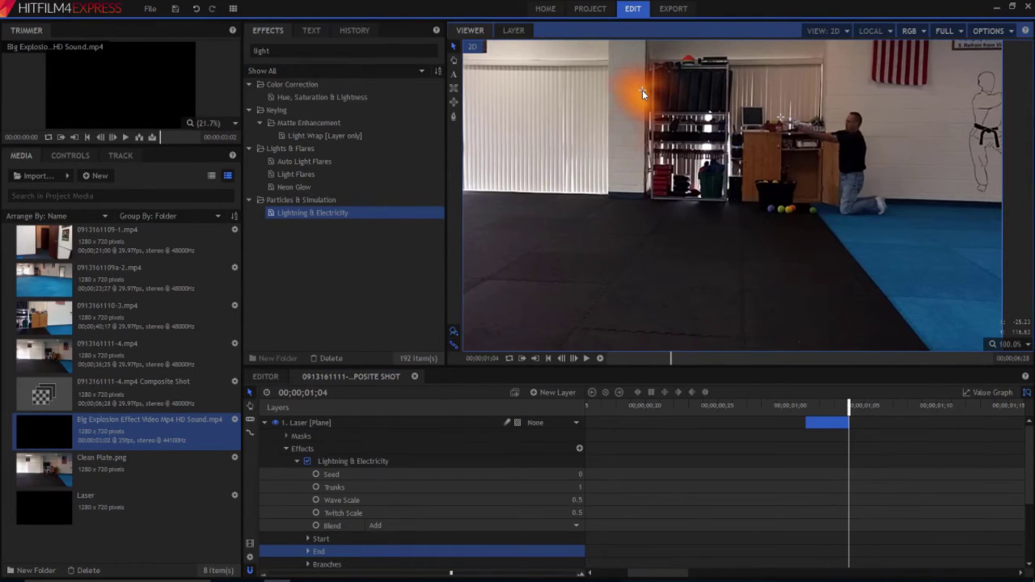
pyautogui.press('Left')
pyautogui.press('Left')
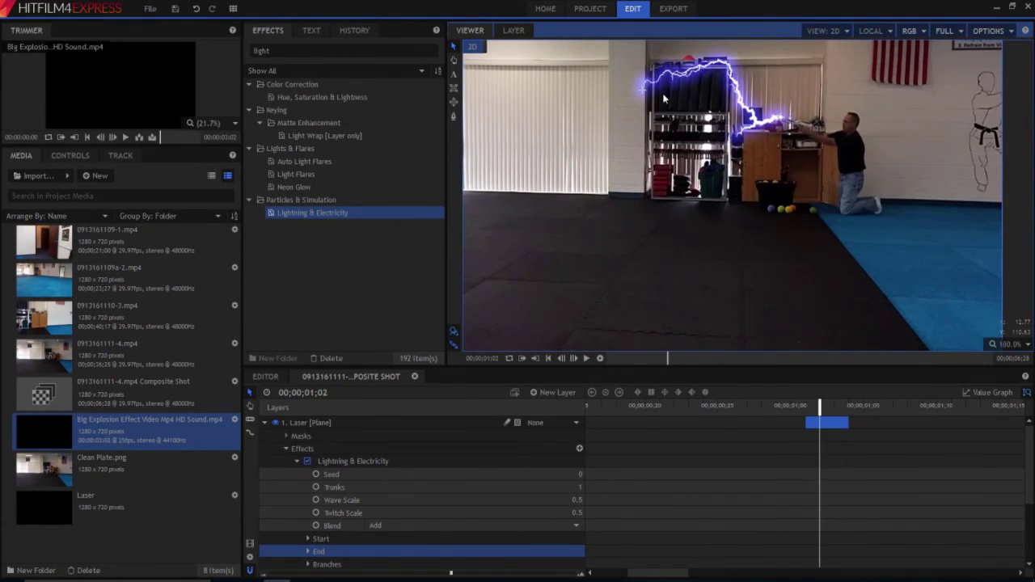
pyautogui.press('Right')
pyautogui.press('Right')
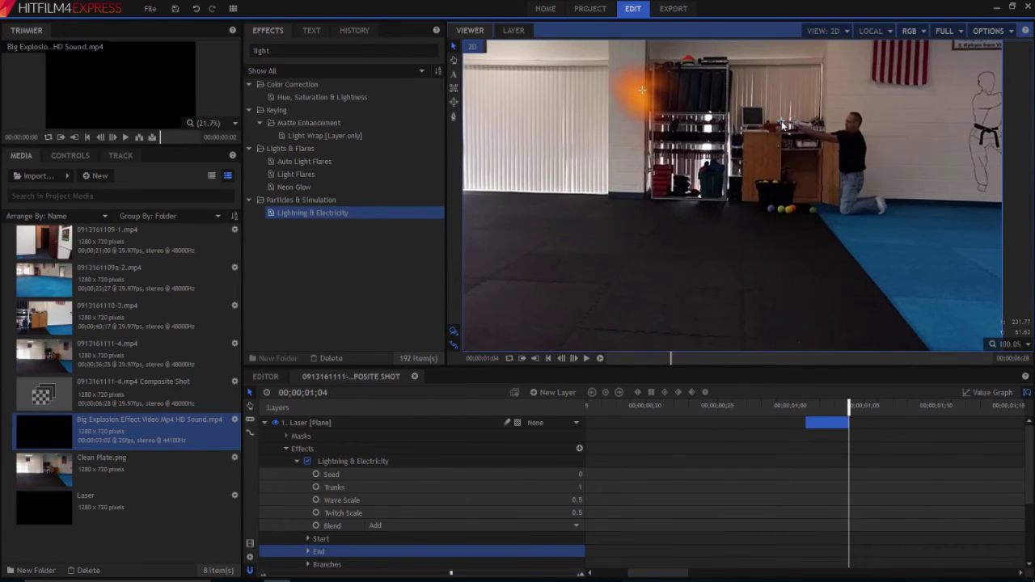
pyautogui.press('Left')
pyautogui.press('Left')
pyautogui.press('Left')
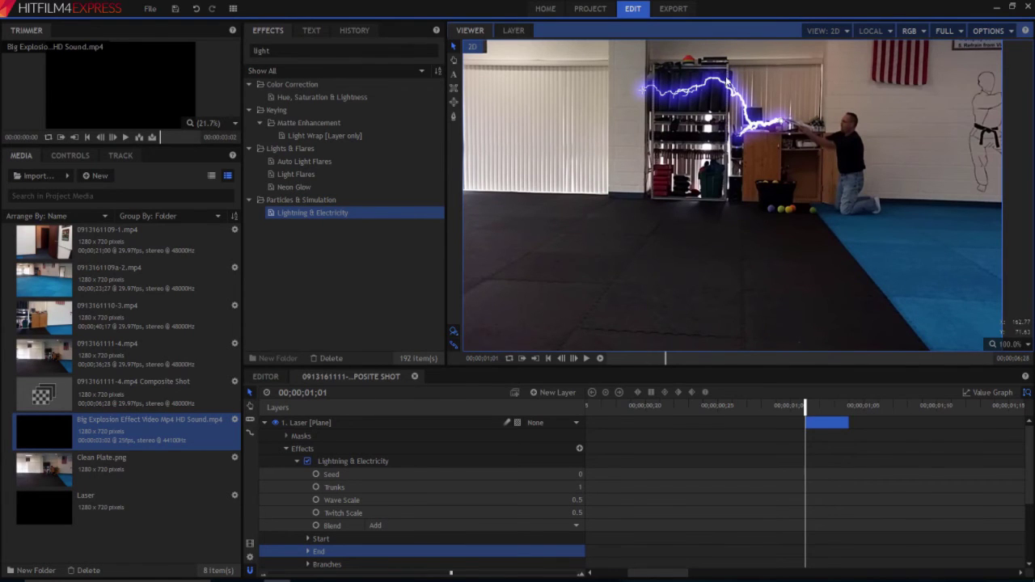
# Step: Turn the lightning into a straight beam by setting Wave Scale, Twitch Scale and the branch Quantity to 0
pyautogui.scroll(3, 744, 118)
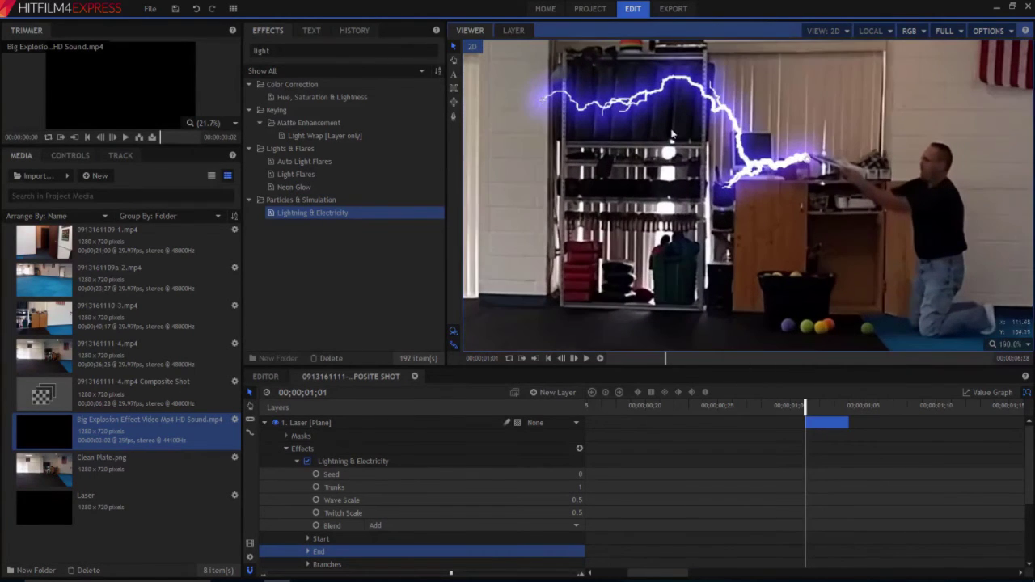
pyautogui.click(661, 178)
pyautogui.scroll(1, 679, 158)
pyautogui.scroll(1, 705, 132)
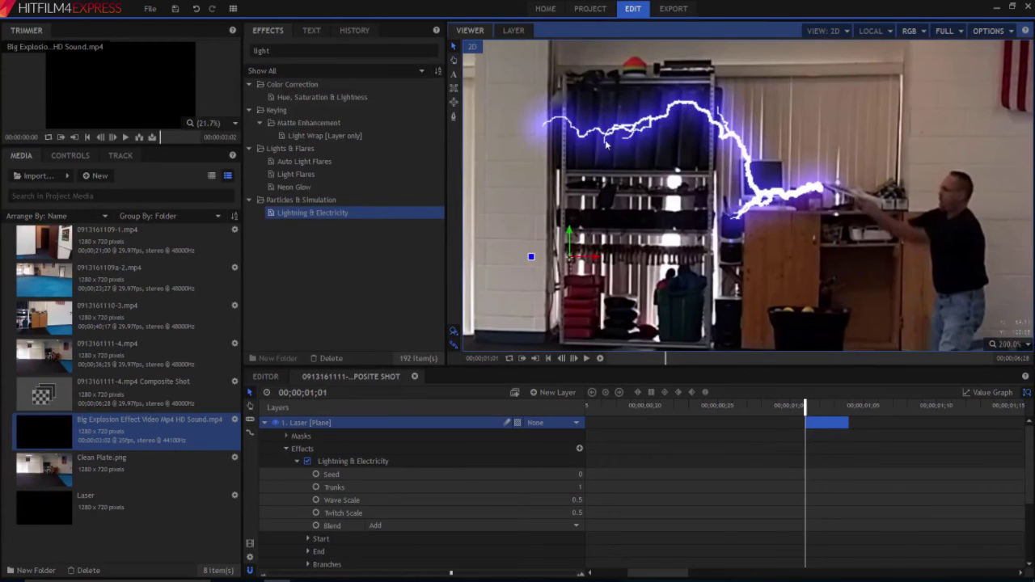
pyautogui.doubleClick(325, 462)
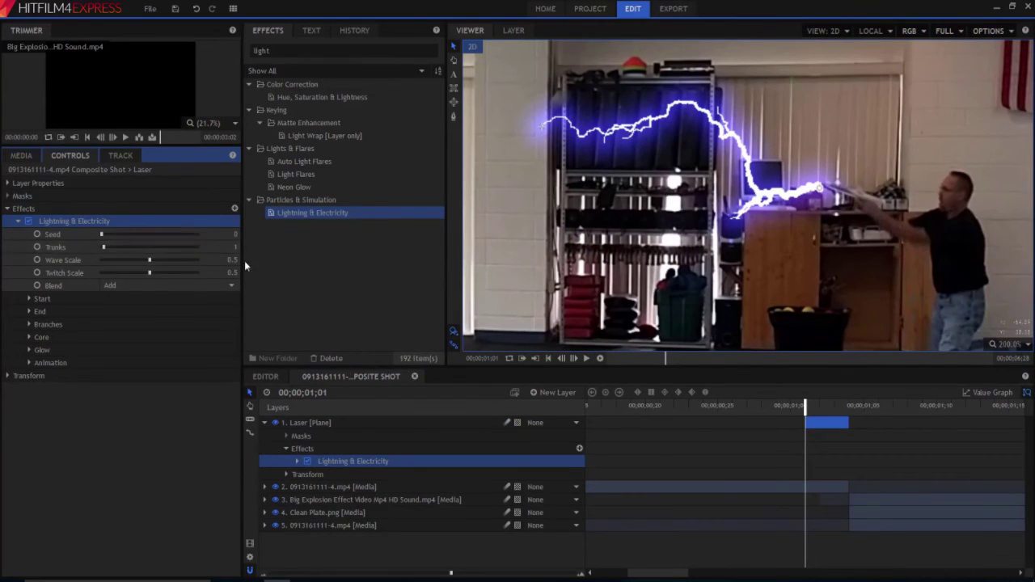
pyautogui.moveTo(149, 262); pyautogui.dragTo(13, 269)
pyautogui.moveTo(148, 274); pyautogui.dragTo(2, 277)
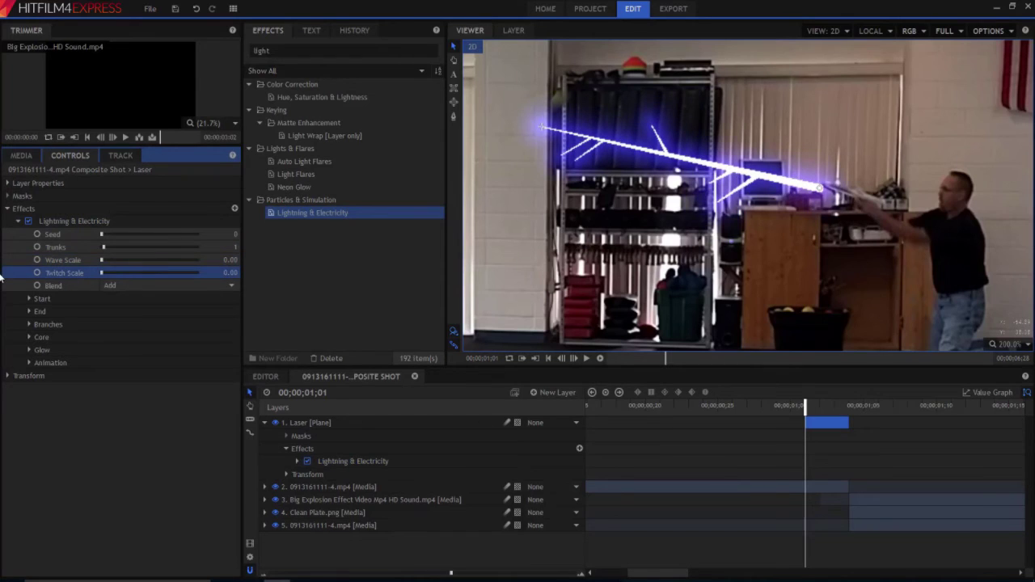
pyautogui.click(28, 324)
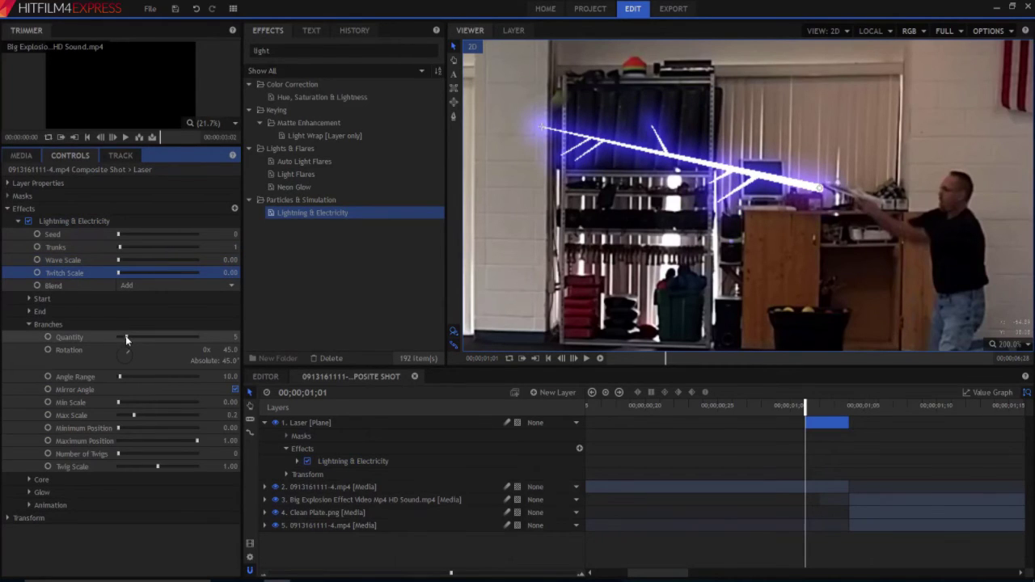
pyautogui.moveTo(125, 335); pyautogui.dragTo(105, 336)
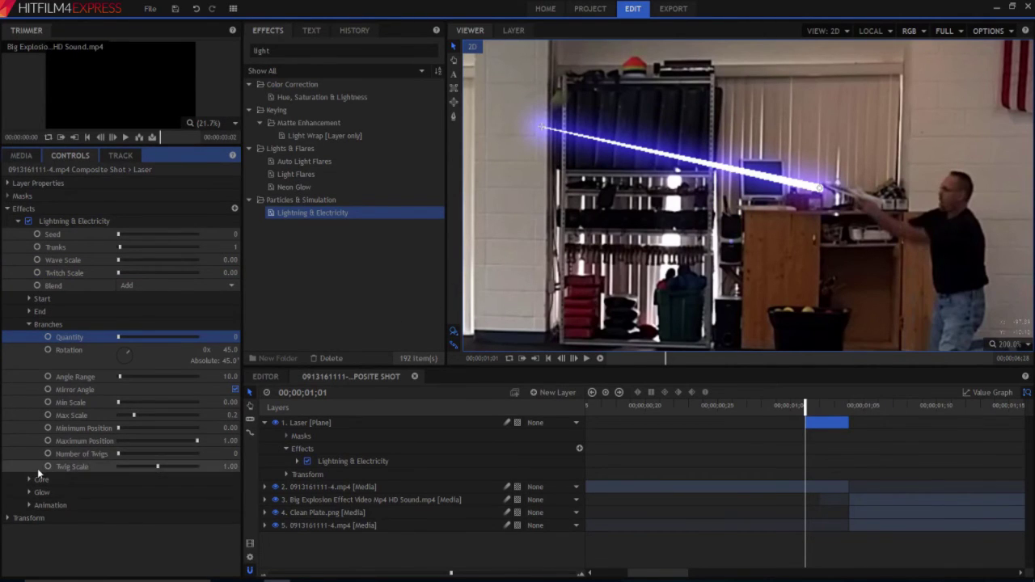
# Step: Set both the End Width and the Start Width of the beam to 0.5
pyautogui.click(30, 312)
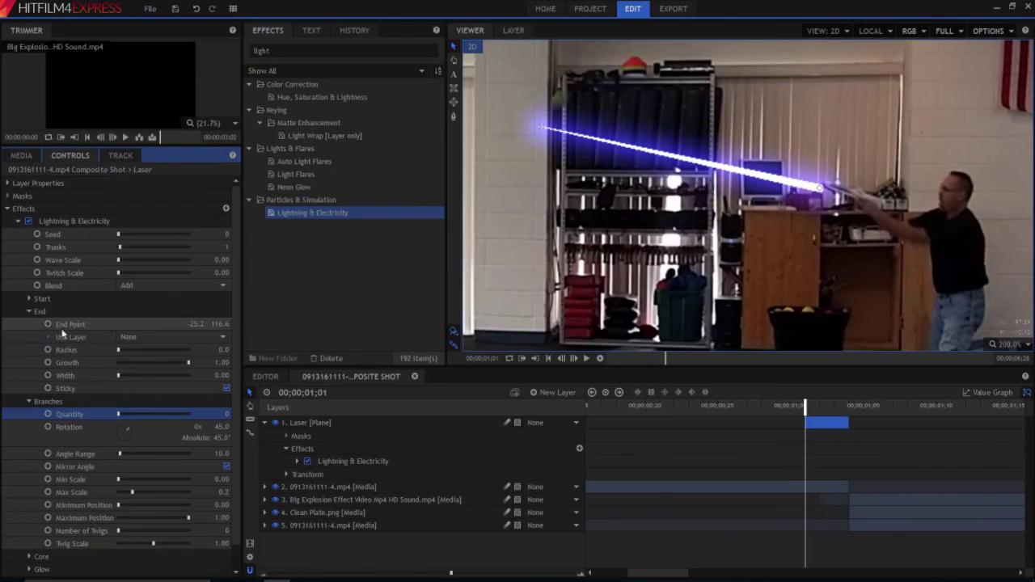
pyautogui.click(222, 375)
pyautogui.write('0.15')
pyautogui.press('Return')
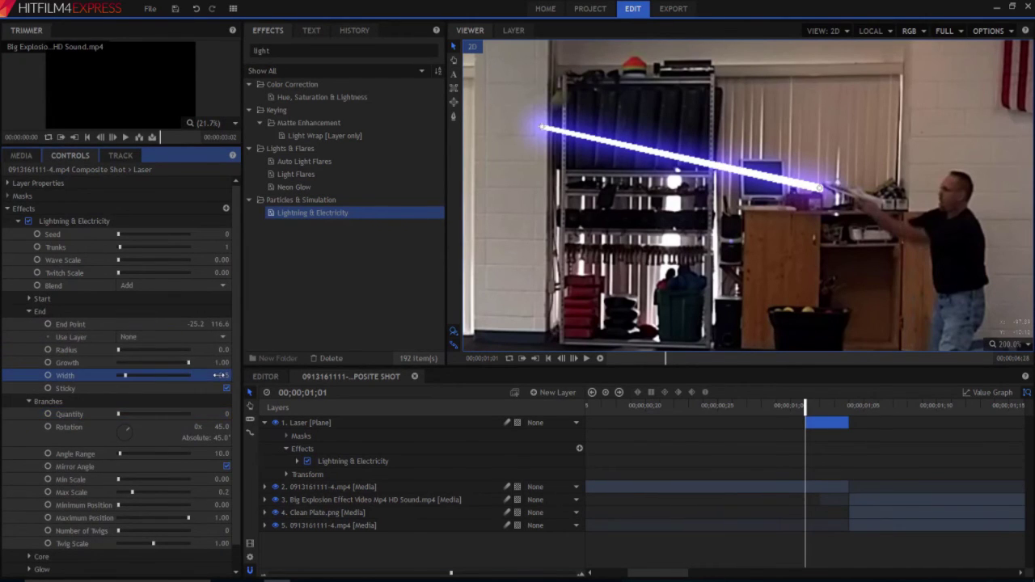
pyautogui.click(42, 299)
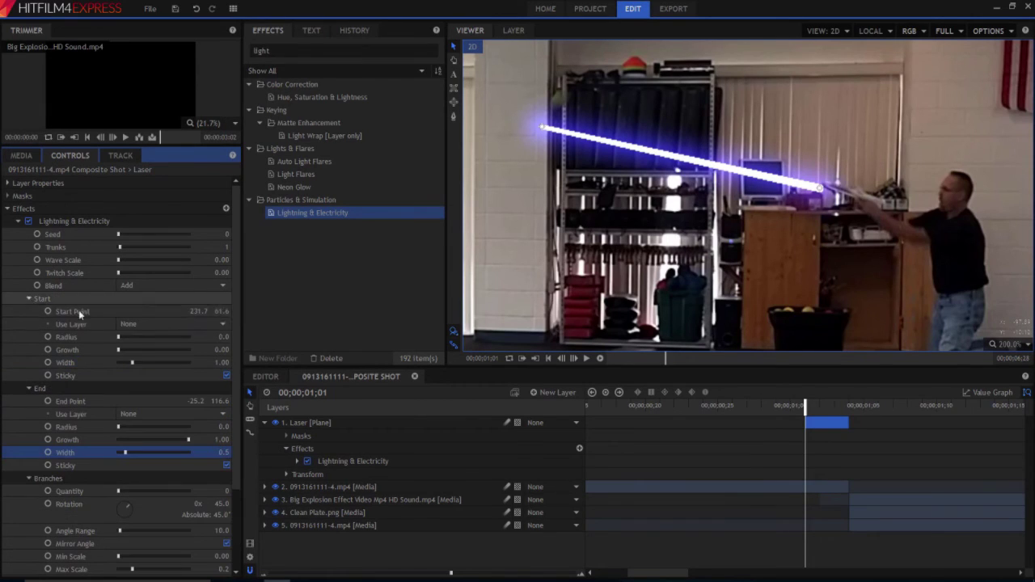
pyautogui.click(221, 362)
pyautogui.write('0.5')
pyautogui.press('Return')
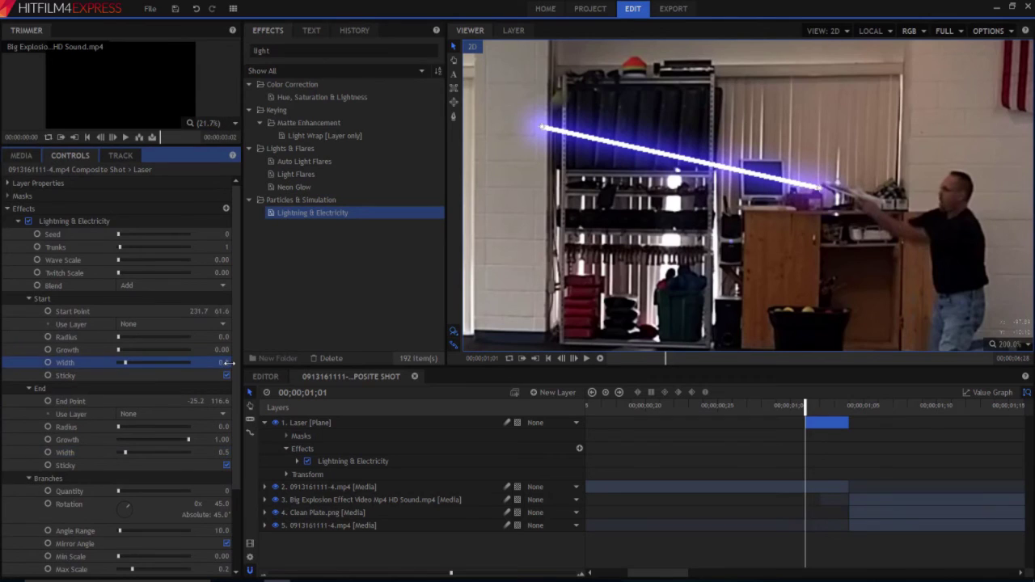
# Step: Preview the beam, return to 00;00;01;01 and set a keyframe there with End Growth at 0.25
pyautogui.press('space')
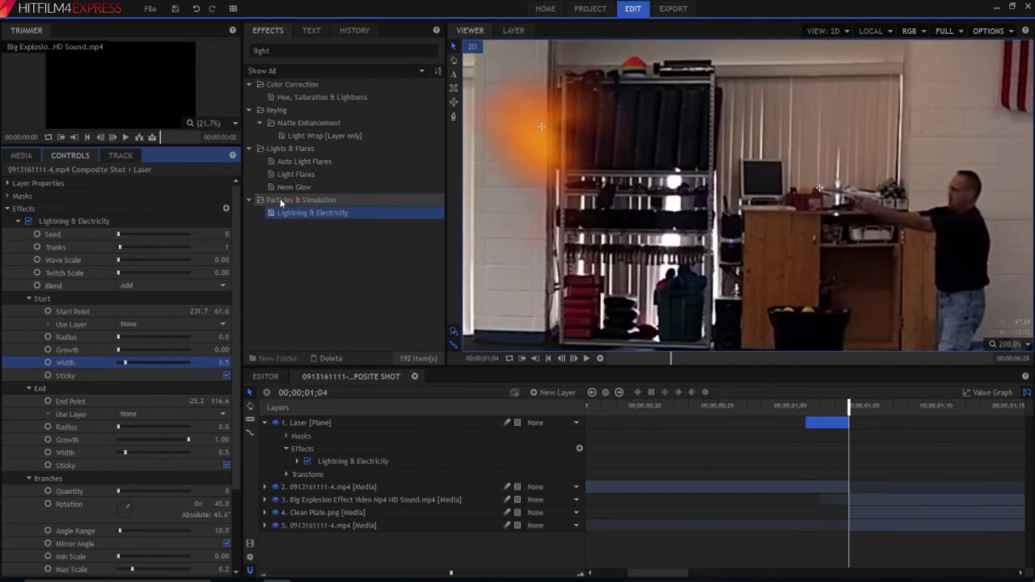
pyautogui.press('Left')
pyautogui.press('Left')
pyautogui.press('Left')
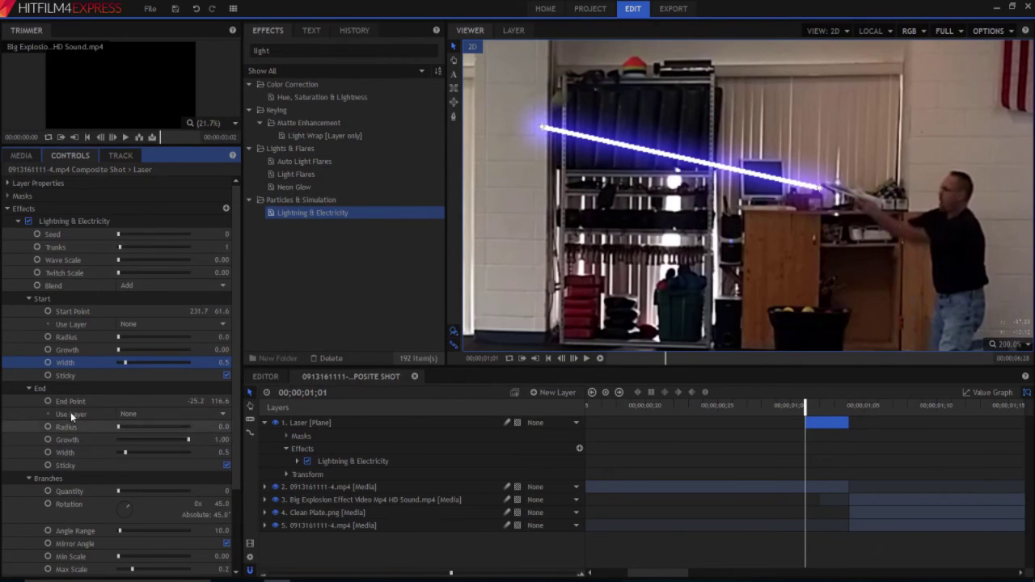
pyautogui.moveTo(224, 439); pyautogui.dragTo(171, 439)
pyautogui.click(224, 440)
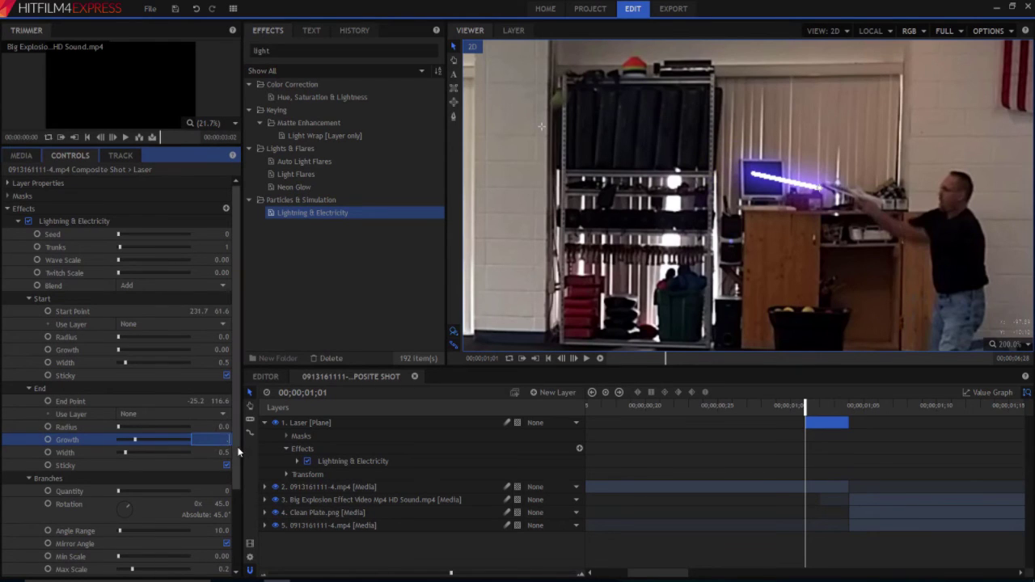
pyautogui.press('Return')
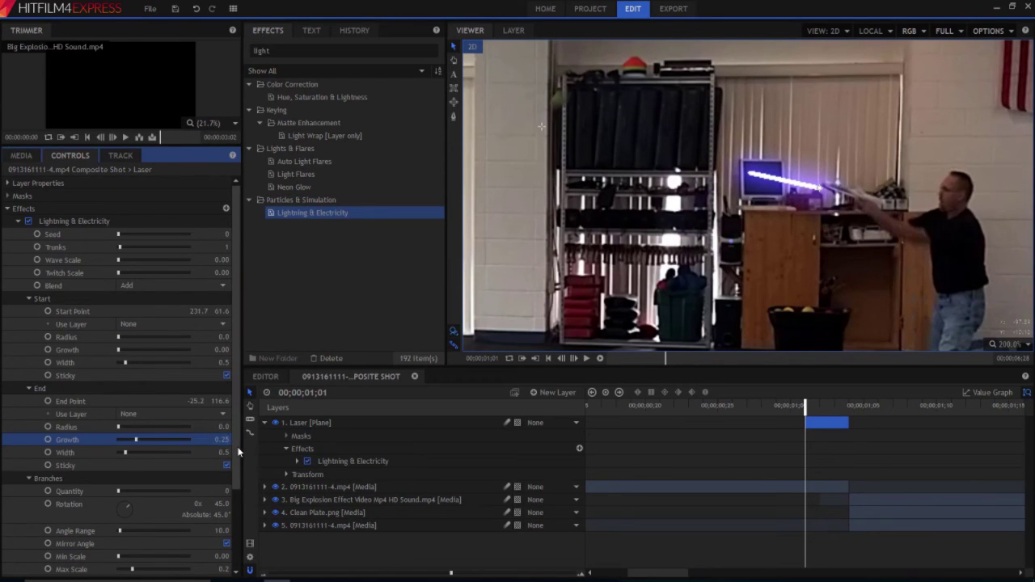
pyautogui.click(48, 441)
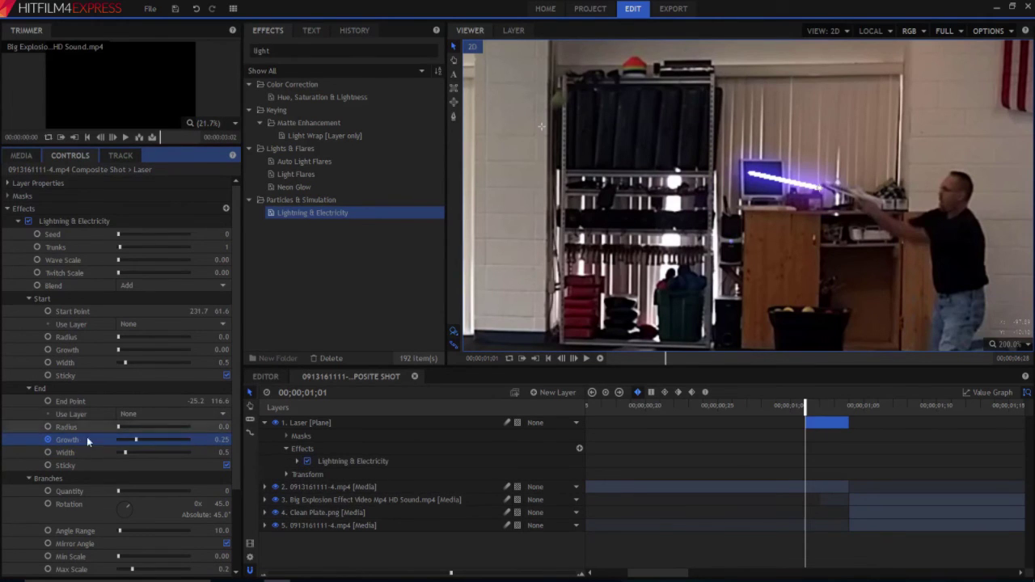
# Step: Add an End Growth keyframe of 1.00 at 00;00;01;04 and step through the beam's frames to check its growth
pyautogui.click(296, 461)
pyautogui.scroll(-5, 424, 499)
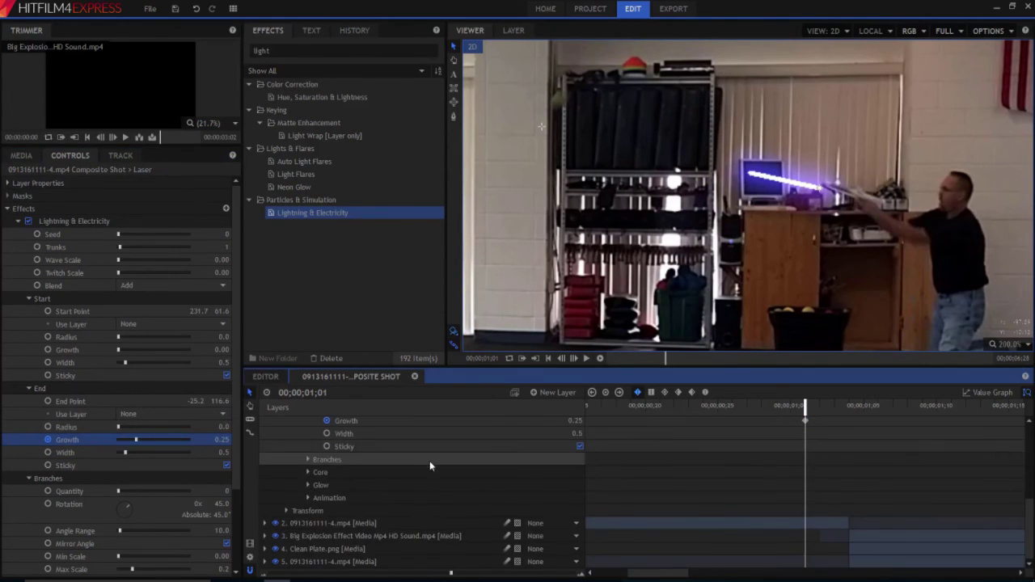
pyautogui.press('Right')
pyautogui.press('Right')
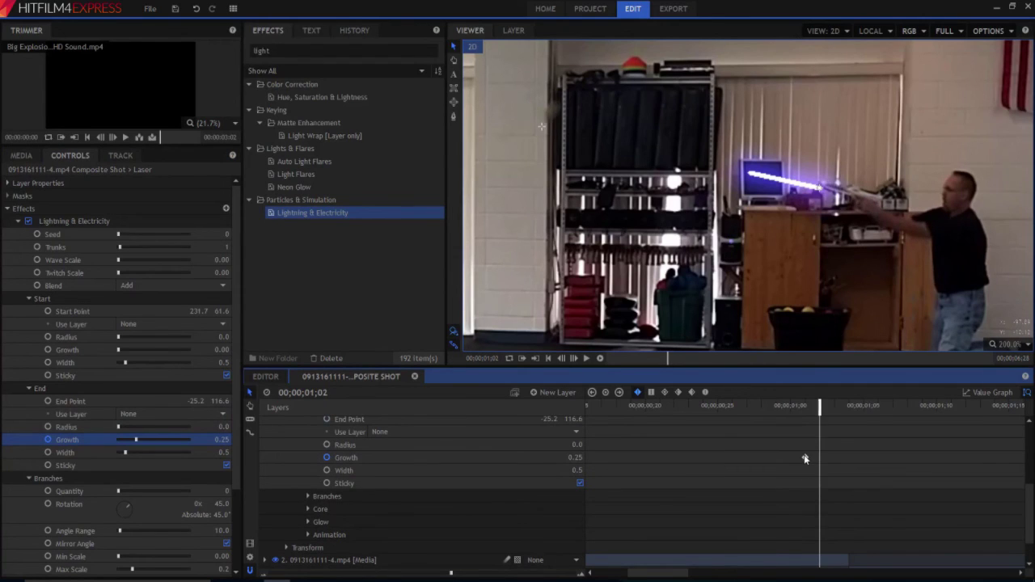
pyautogui.press('Right')
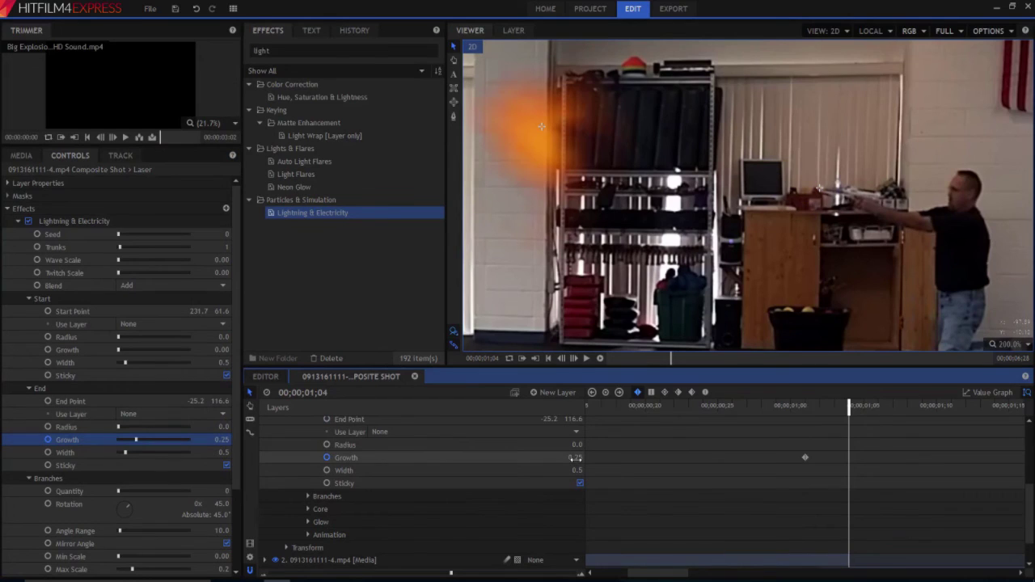
pyautogui.press('Left')
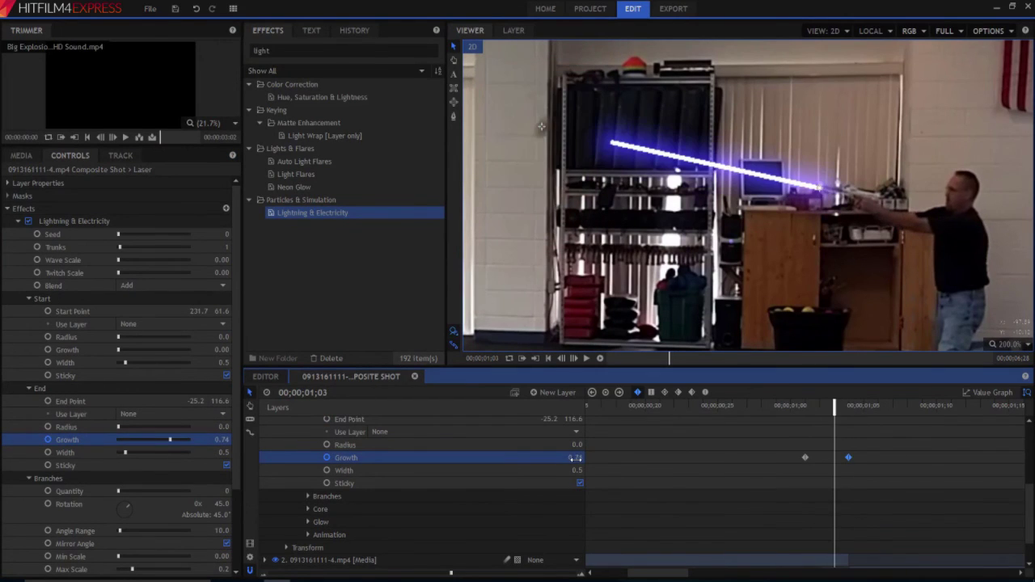
pyautogui.press('Left')
pyautogui.press('Left')
pyautogui.press('Left')
pyautogui.press('Right')
pyautogui.press('Right')
pyautogui.press('Right')
# Step: Move the second End Growth keyframe to 00;00;01;03 and recheck the beam frame by frame
pyautogui.moveTo(846, 459); pyautogui.dragTo(835, 458)
pyautogui.press('Left')
pyautogui.press('Left')
pyautogui.press('Left')
pyautogui.press('Right')
pyautogui.press('Right')
pyautogui.press('Right')
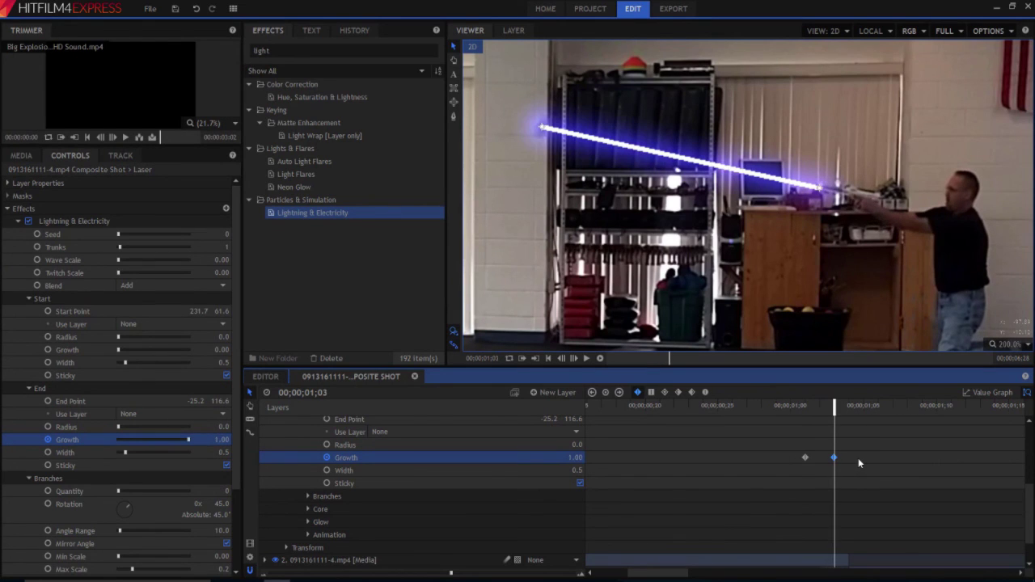
# Step: Expand the Laser effect's Start properties and set a Start Growth keyframe of 0.00 at 00;00;01;01
pyautogui.press('Left')
pyautogui.press('Left')
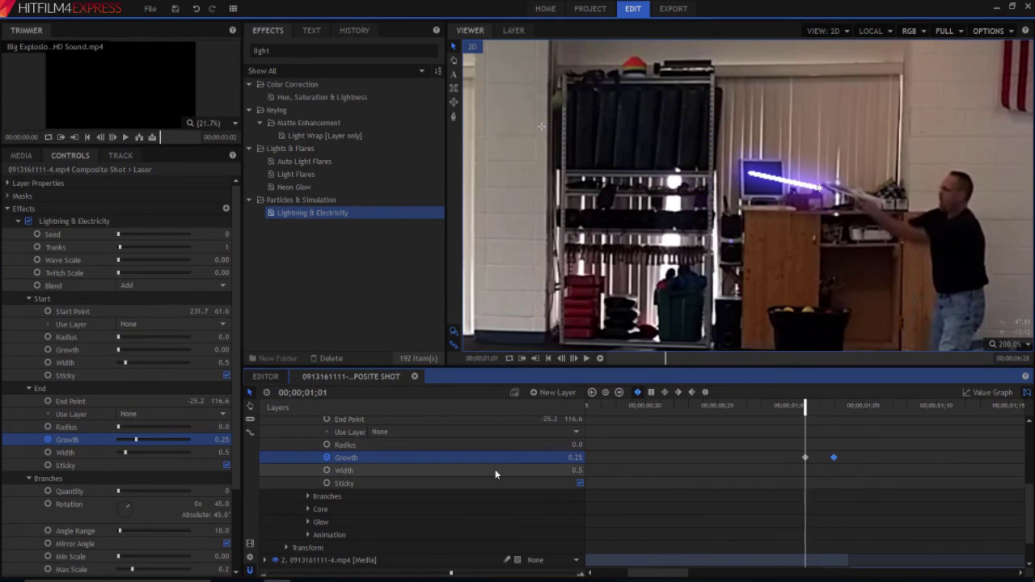
pyautogui.press('Right')
pyautogui.scroll(1, 466, 473)
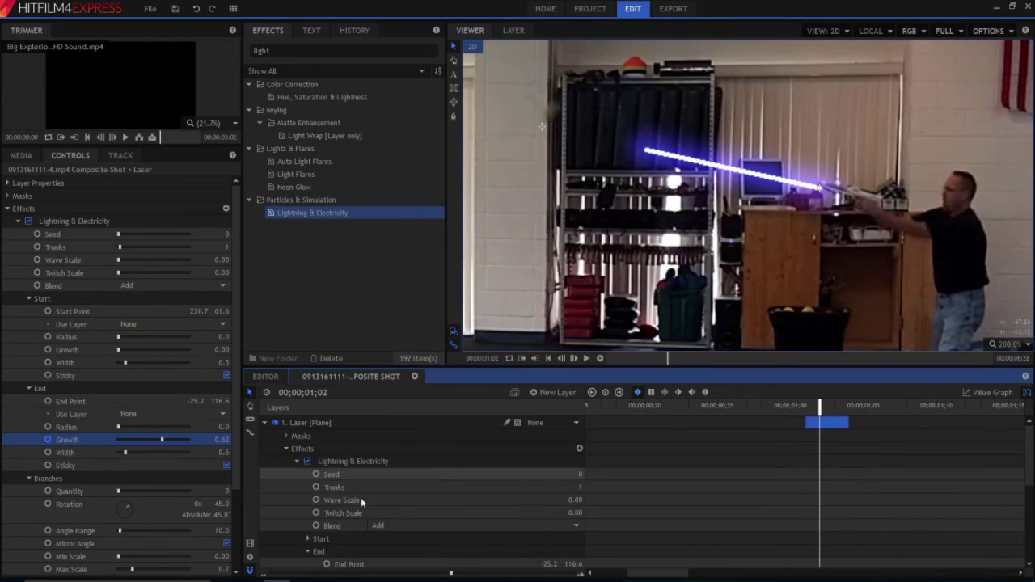
pyautogui.click(307, 539)
pyautogui.scroll(-2, 380, 517)
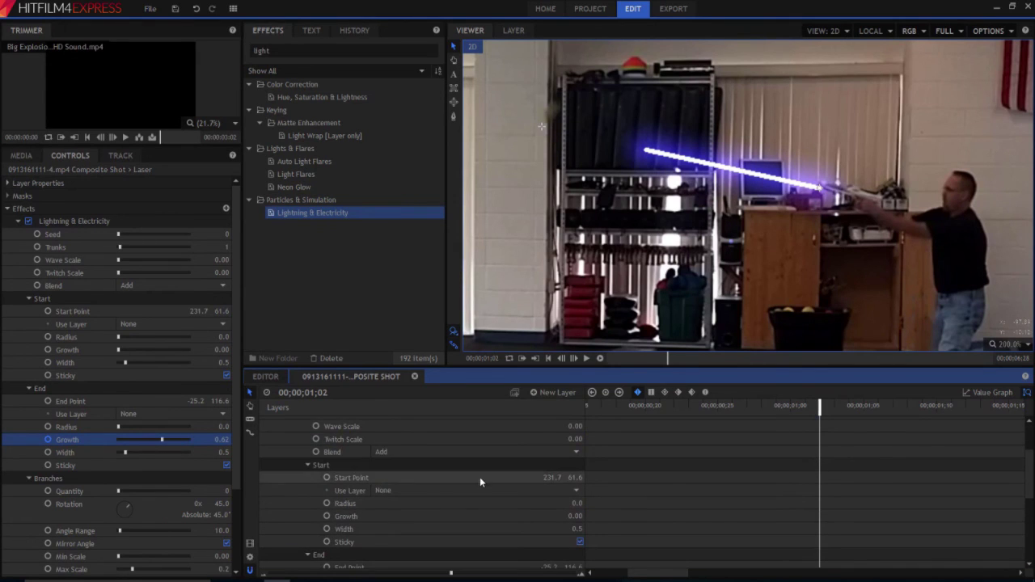
pyautogui.scroll(-2, 696, 440)
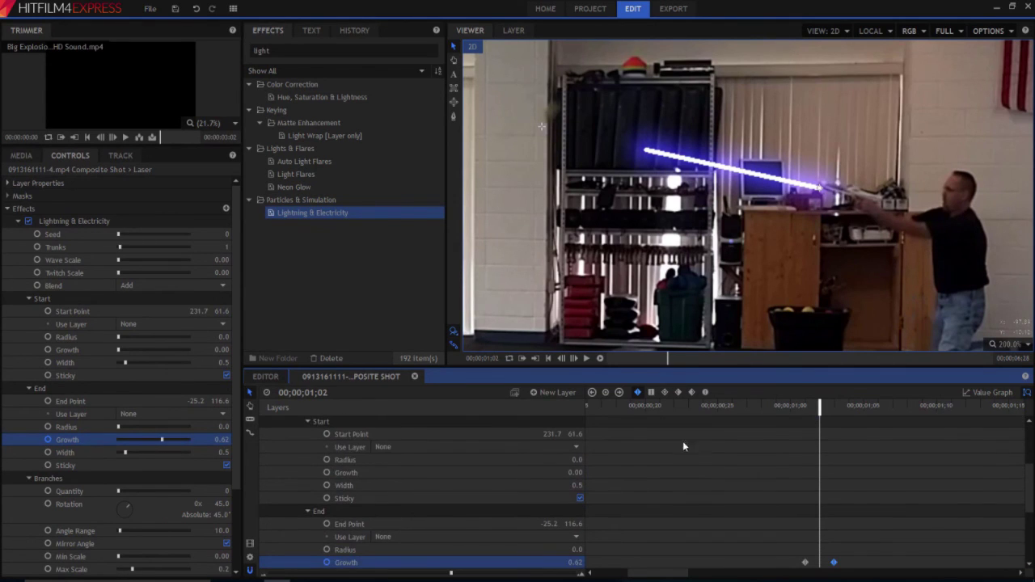
pyautogui.press('Left')
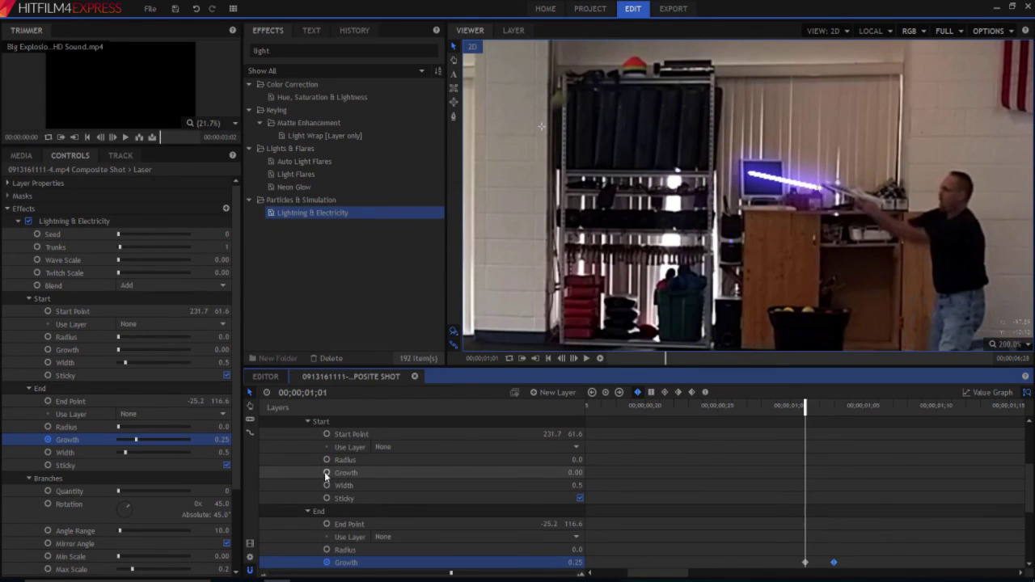
pyautogui.click(326, 475)
# Step: Add a Start Growth keyframe of 0.75 at 00;00;01;03
pyautogui.press('Right')
pyautogui.press('Right')
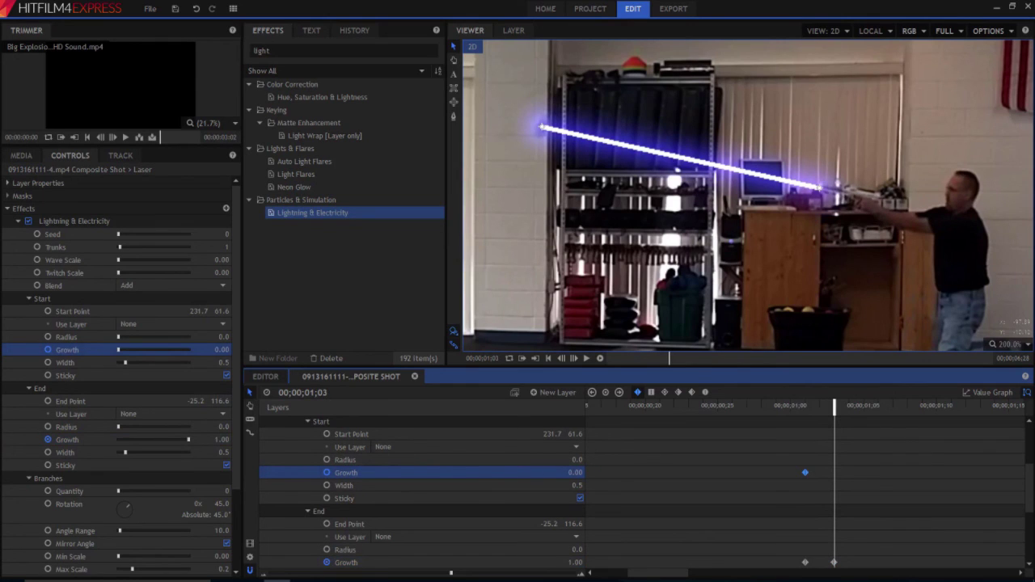
pyautogui.moveTo(575, 472); pyautogui.dragTo(534, 478)
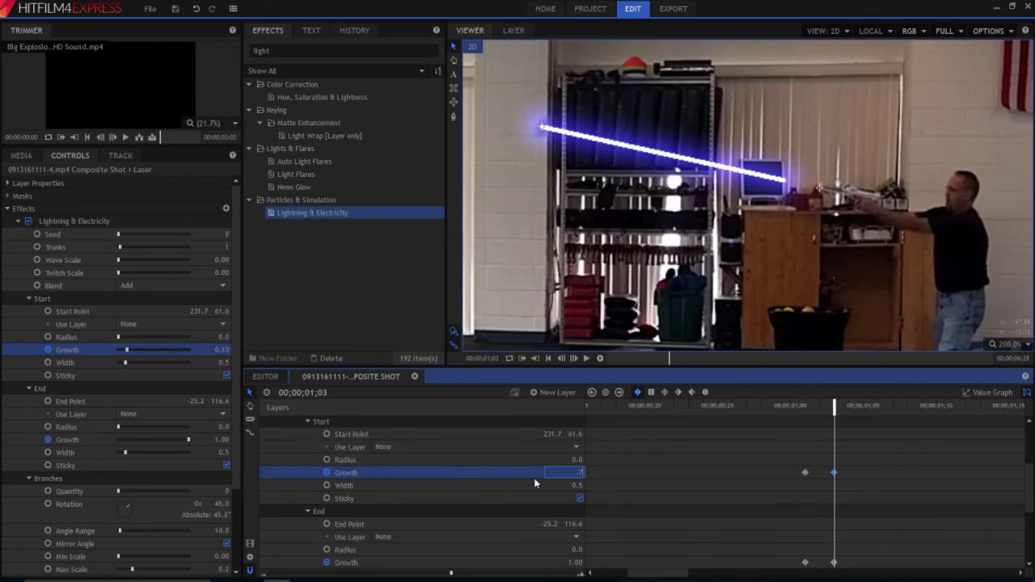
pyautogui.write('0.75')
pyautogui.press('Return')
# Step: Step back and forth through the beam's frames and on into the explosion to check the laser blast's travel
pyautogui.press('Left')
pyautogui.press('Left')
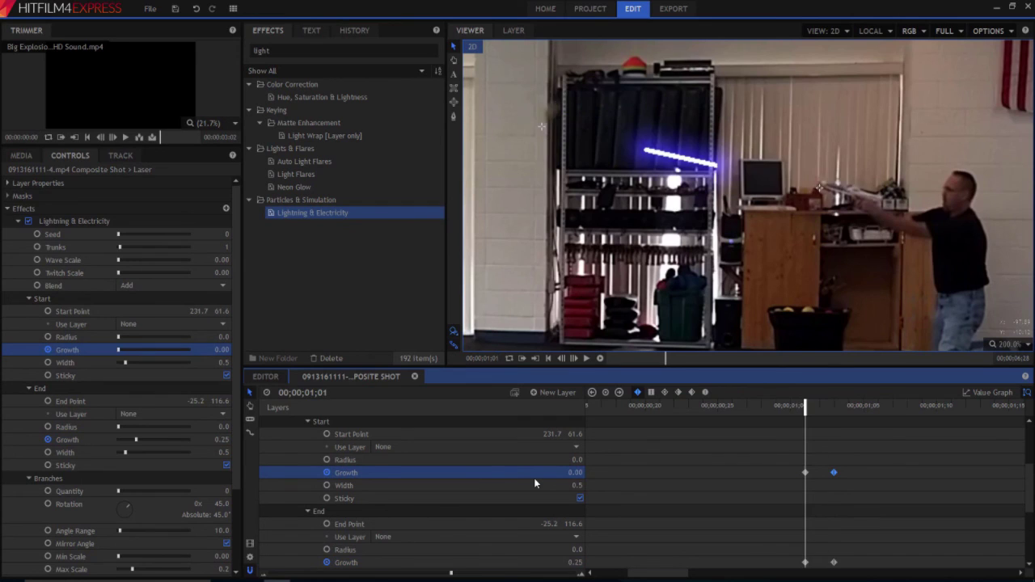
pyautogui.press('Right')
pyautogui.press('Right')
pyautogui.press('Right')
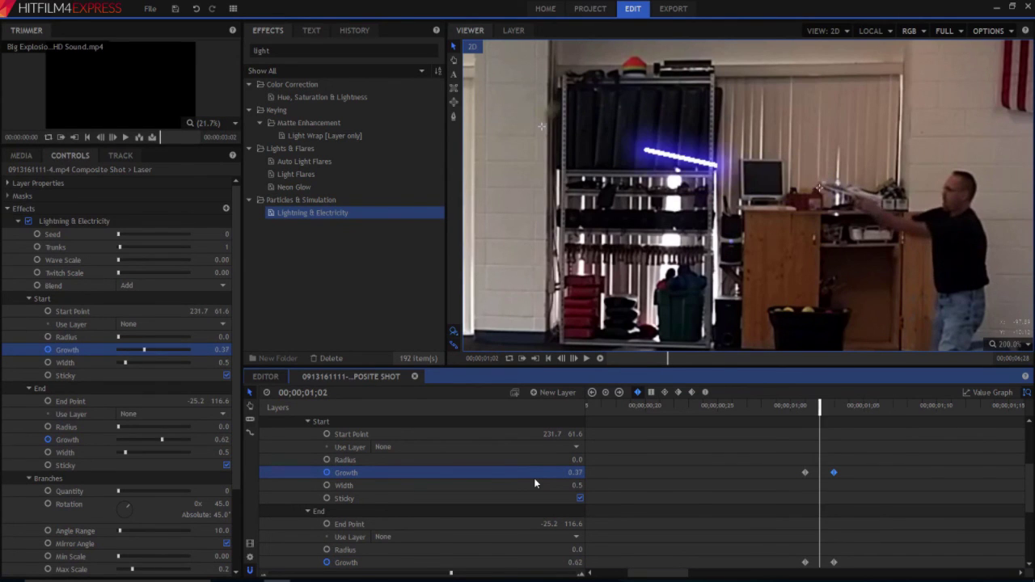
pyautogui.press('Left')
pyautogui.press('Left')
pyautogui.press('Left')
pyautogui.press('Left')
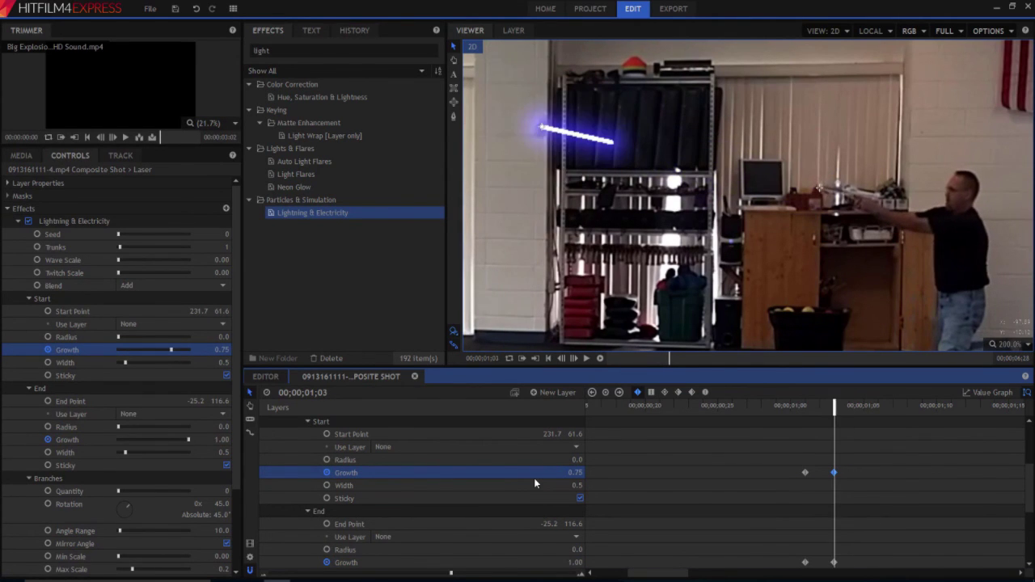
pyautogui.press('Right')
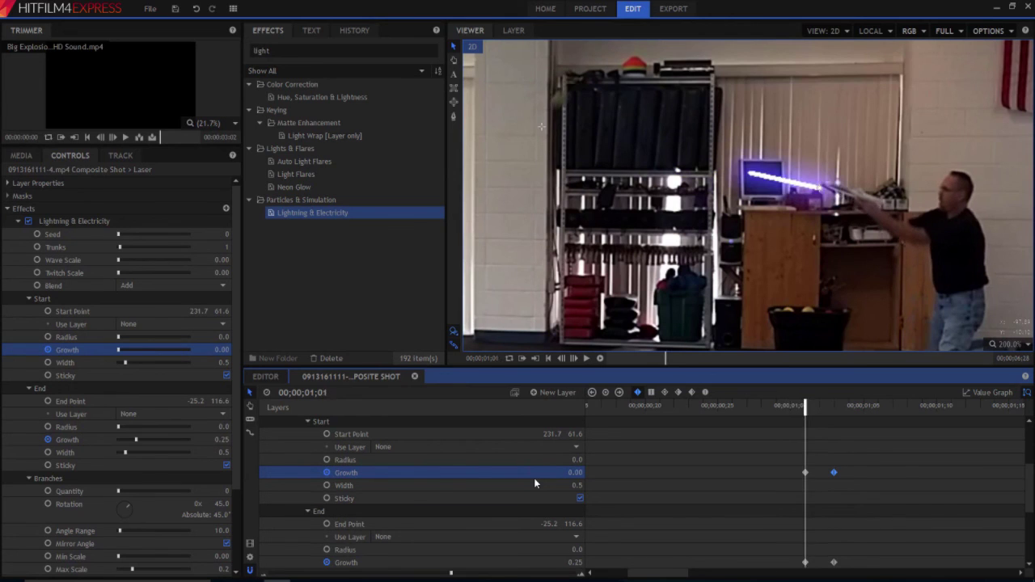
pyautogui.press('Right')
pyautogui.press('Right')
pyautogui.press('Right')
pyautogui.press('Right')
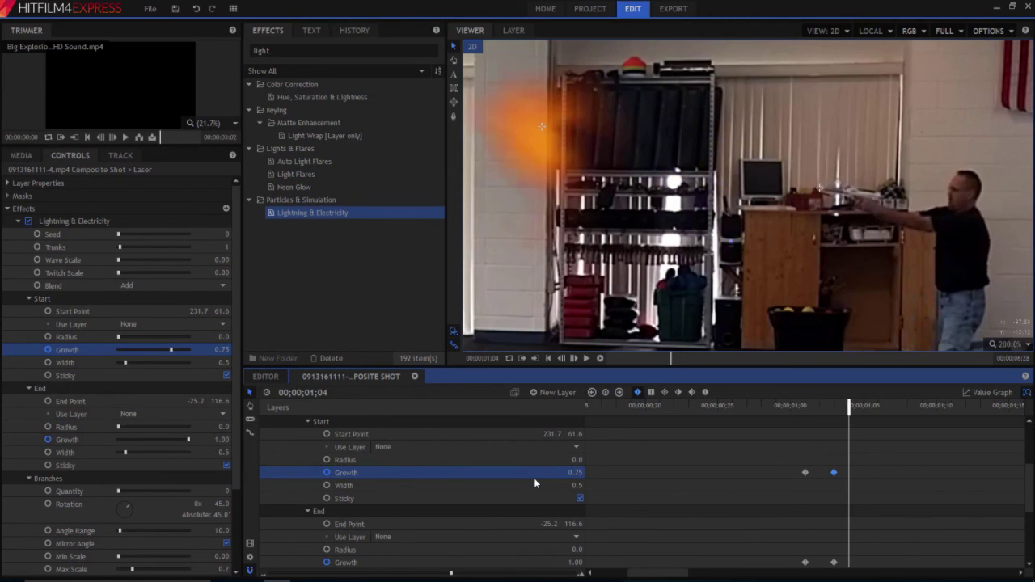
pyautogui.press('Right')
pyautogui.press('Right')
pyautogui.press('Right')
pyautogui.press('Right')
pyautogui.press('Right')
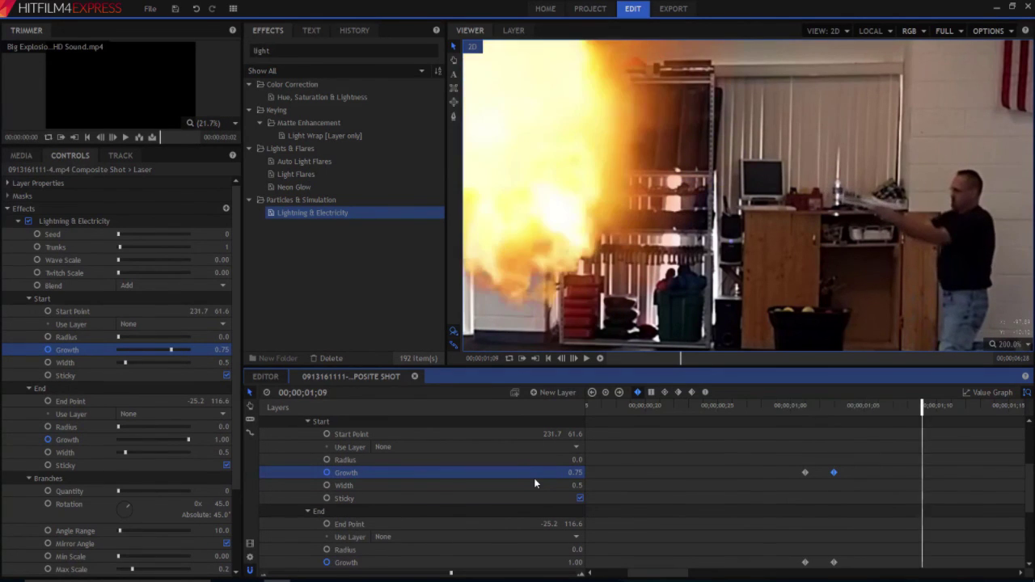
# Step: Collapse the Laser layer's properties and play the whole composite shot from its first frame
pyautogui.scroll(3, 342, 477)
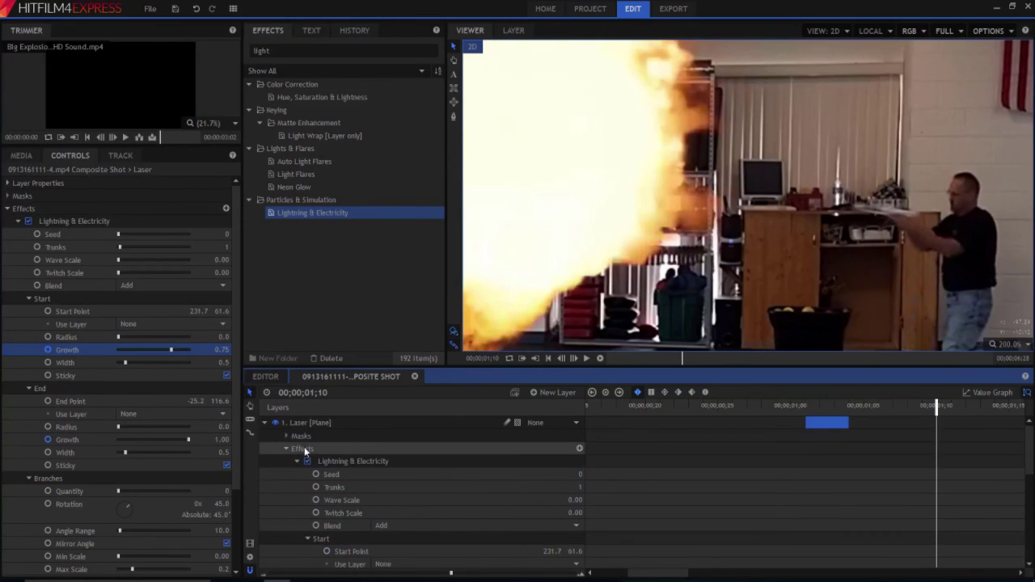
pyautogui.click(265, 423)
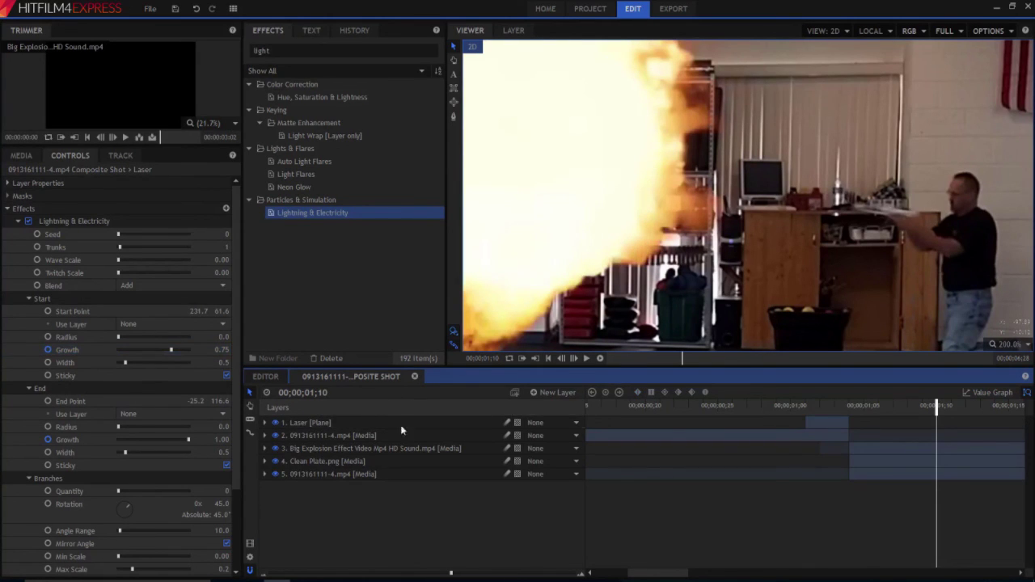
pyautogui.moveTo(450, 576); pyautogui.dragTo(270, 575)
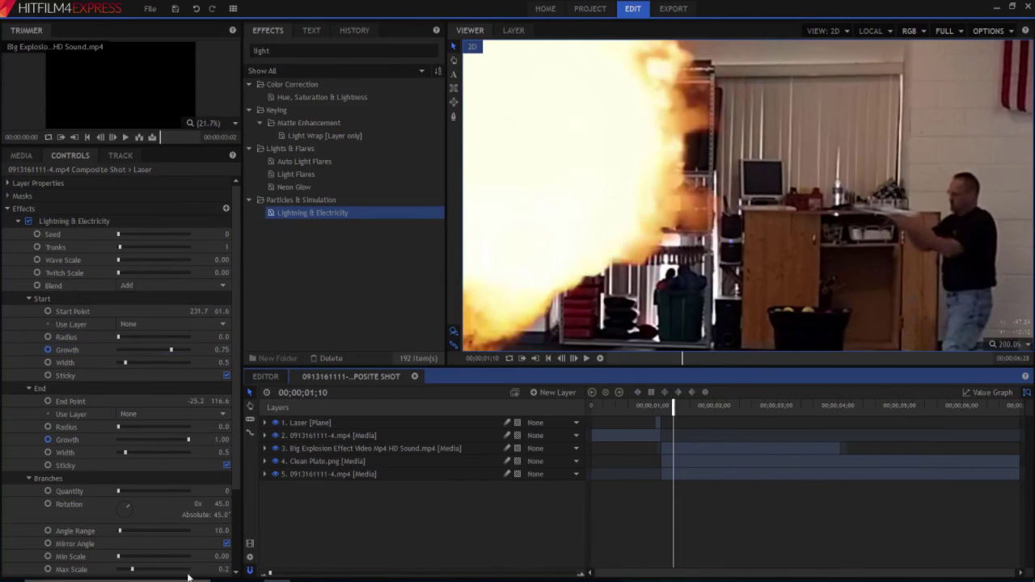
pyautogui.click(549, 358)
pyautogui.click(587, 359)
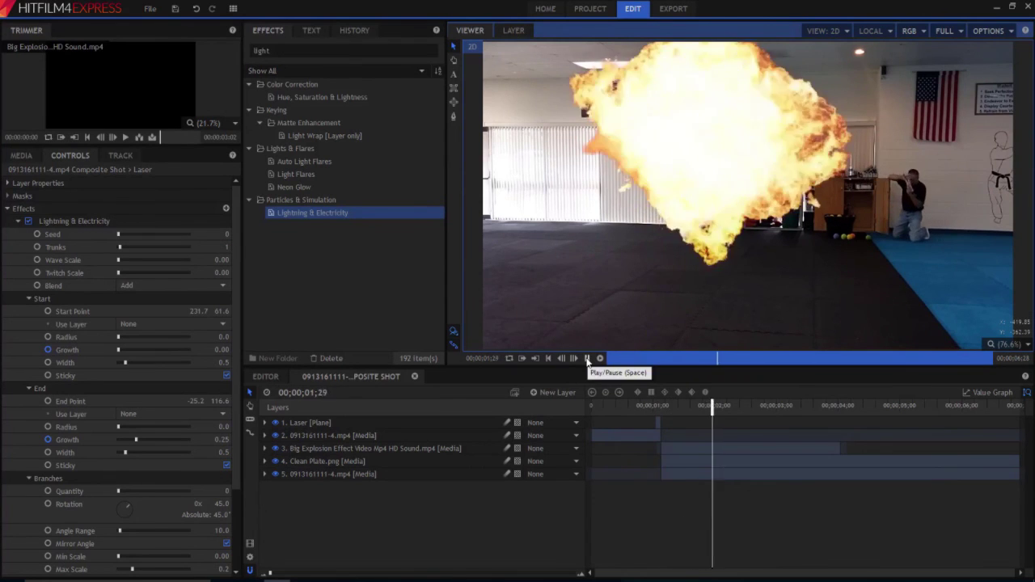